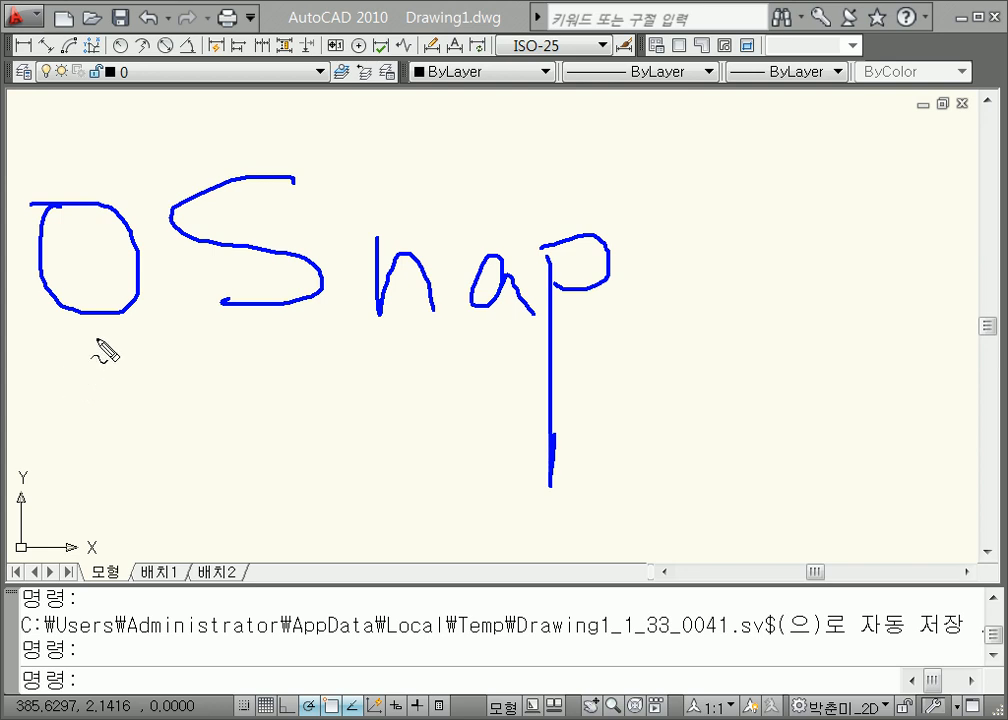
mouse_move(65, 345)
left_mouse_down()
mouse_move(290, 355)
mouse_move(95, 360)
mouse_move(270, 372)
left_mouse_up()
mouse_move(216, 349)
left_mouse_down()
mouse_move(216, 371)
mouse_move(253, 374)
left_mouse_up()
mouse_move(378, 423)
left_mouse_down()
mouse_move(364, 469)
mouse_move(366, 424)
left_mouse_up()
mouse_move(494, 416)
left_mouse_down()
mouse_move(522, 462)
mouse_move(456, 468)
left_mouse_up()
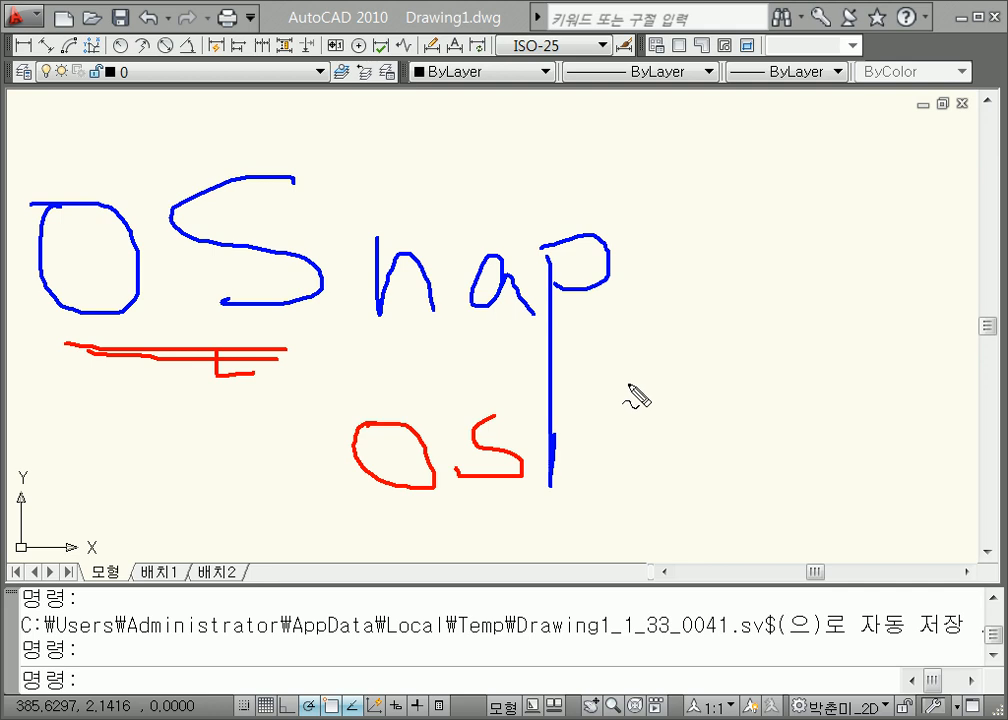
key("Escape")
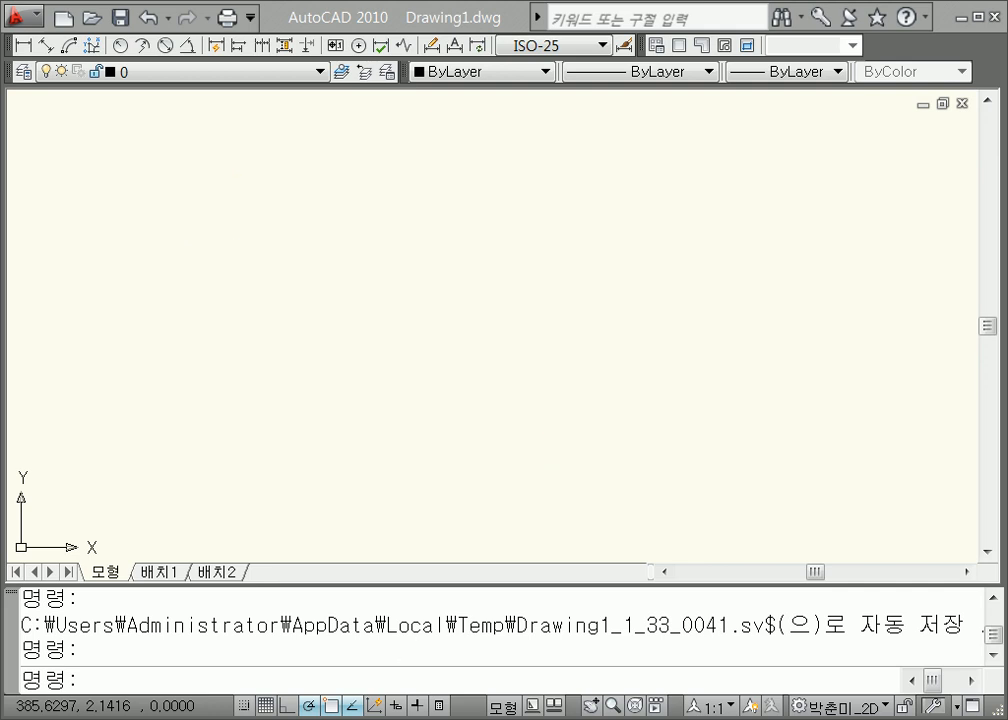
Step: Turn object snap off and draw a single slanted line rising to the right in the empty drawing
left_click(331, 708)
key("Escape")
key("Escape")
type("l")
key("Return")
left_click(406, 169)
left_click(241, 409)
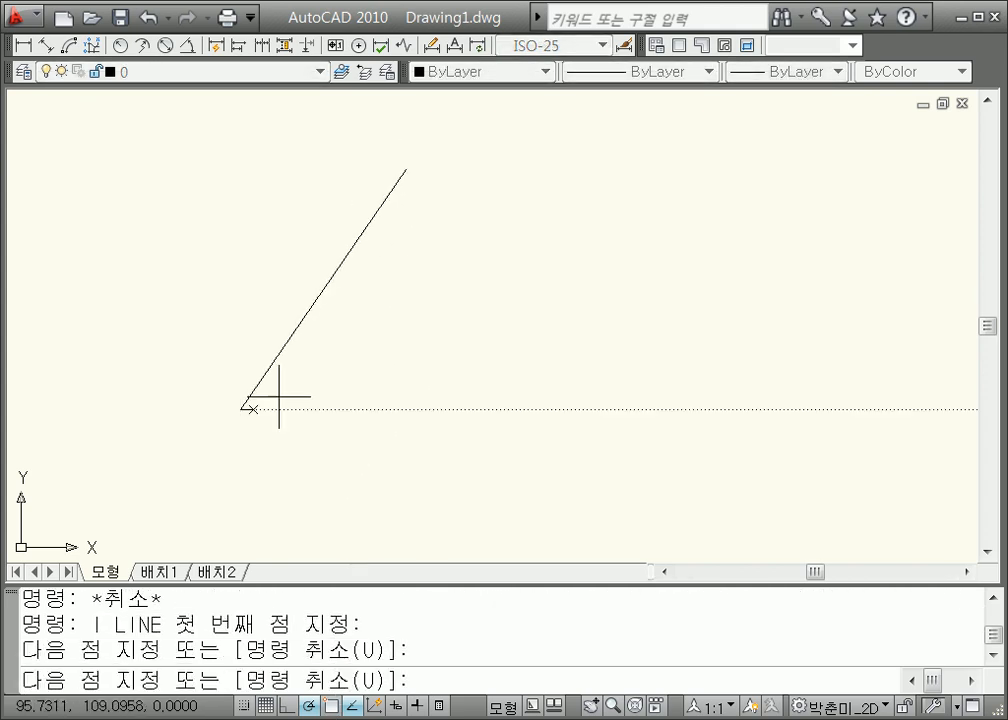
key("Return")
Step: Draw a second, steeper slanted line separately to the right of the first one
key("Return")
left_click(553, 185)
left_click(471, 445)
key("Return")
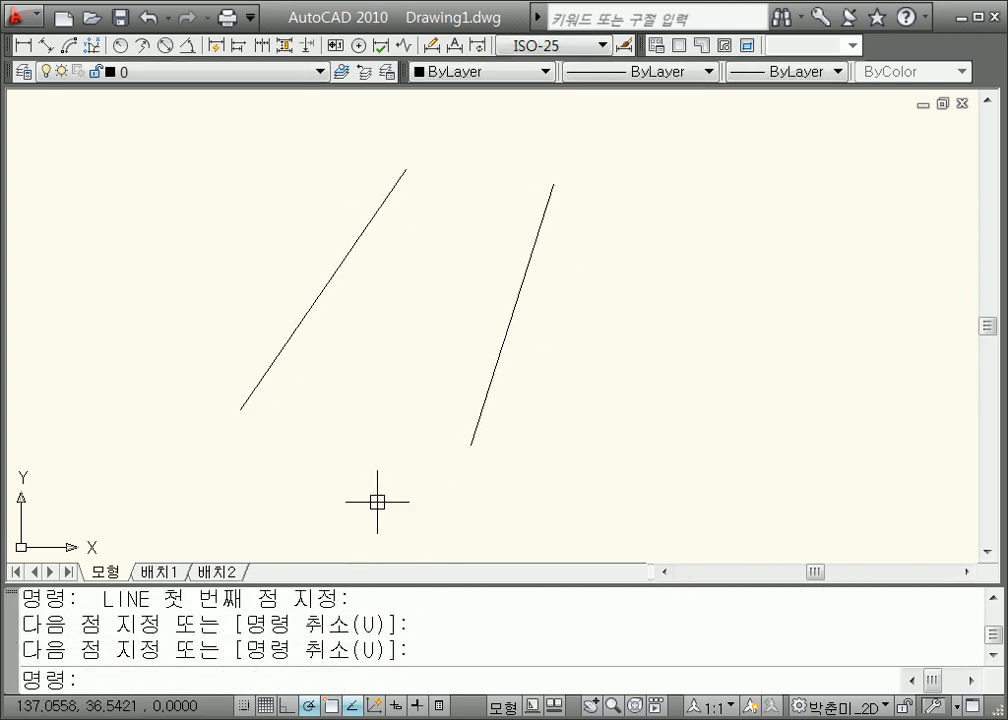
left_click_drag(405, 168, 474, 438)
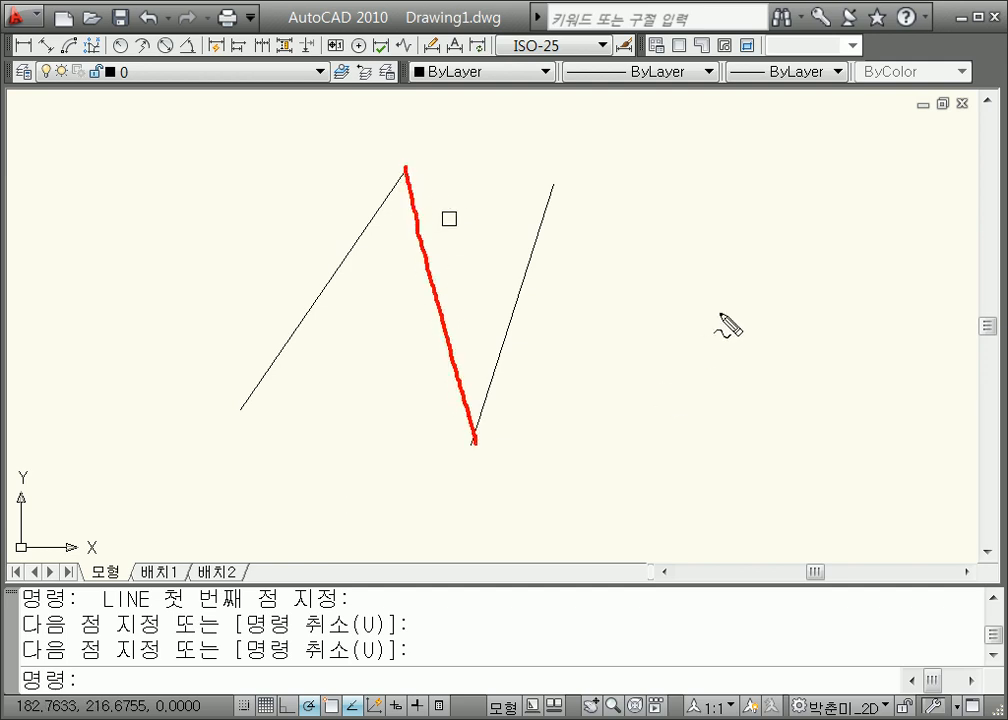
key("Escape")
Step: Try to connect the left line's upper end to the right line's lower end by eye, without object snap
key("Escape")
key("Escape")
type("l")
key("Return")
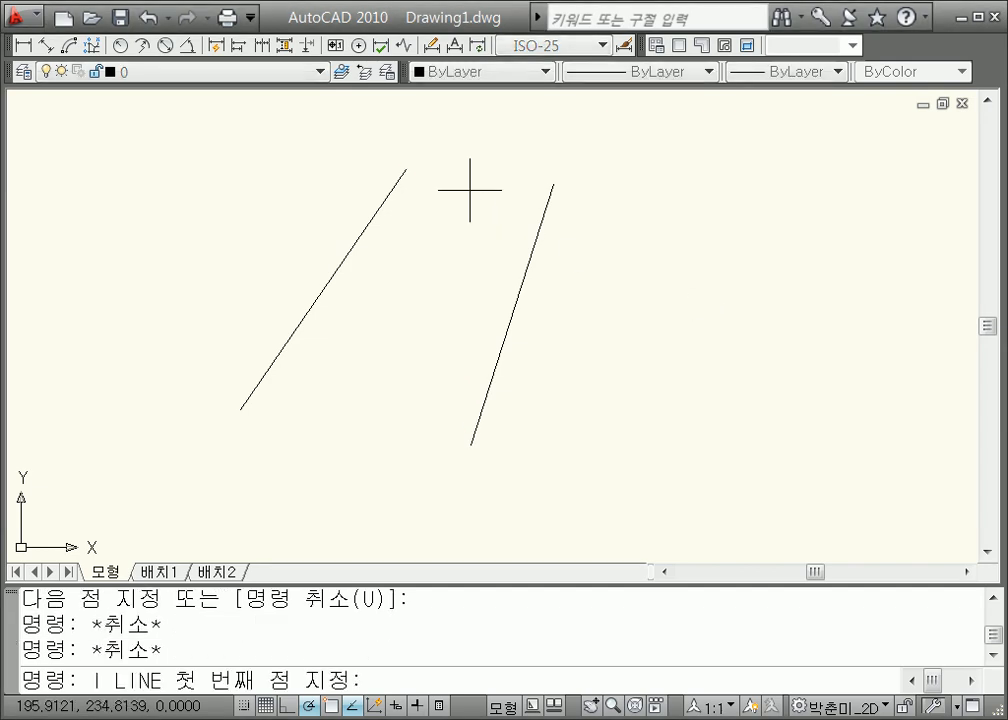
left_click(407, 168)
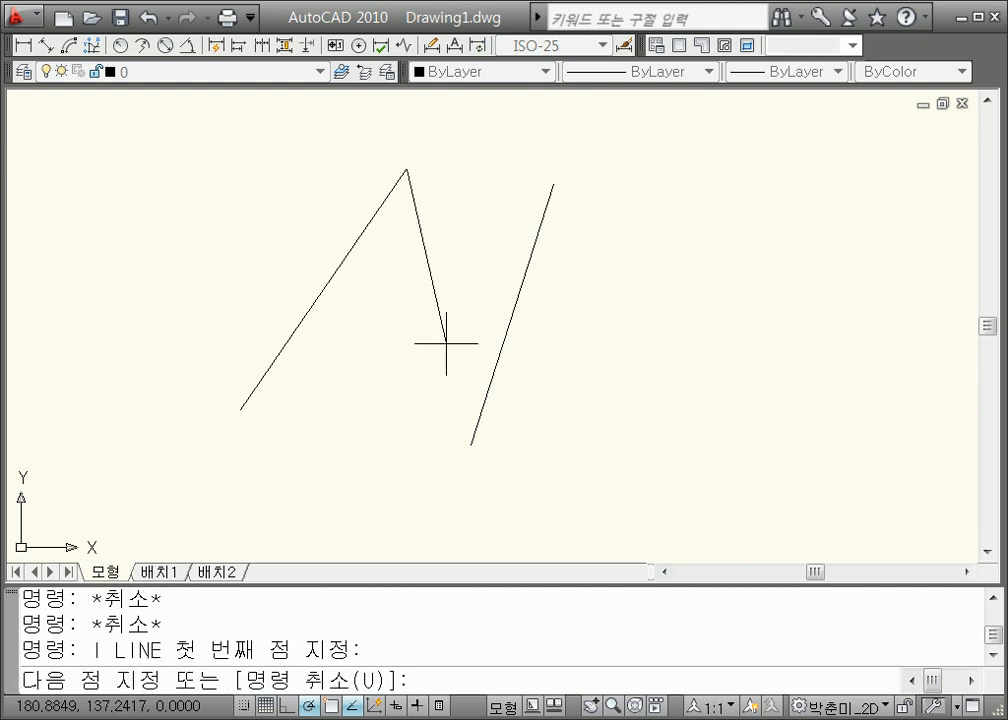
left_click(470, 441)
right_click(401, 520)
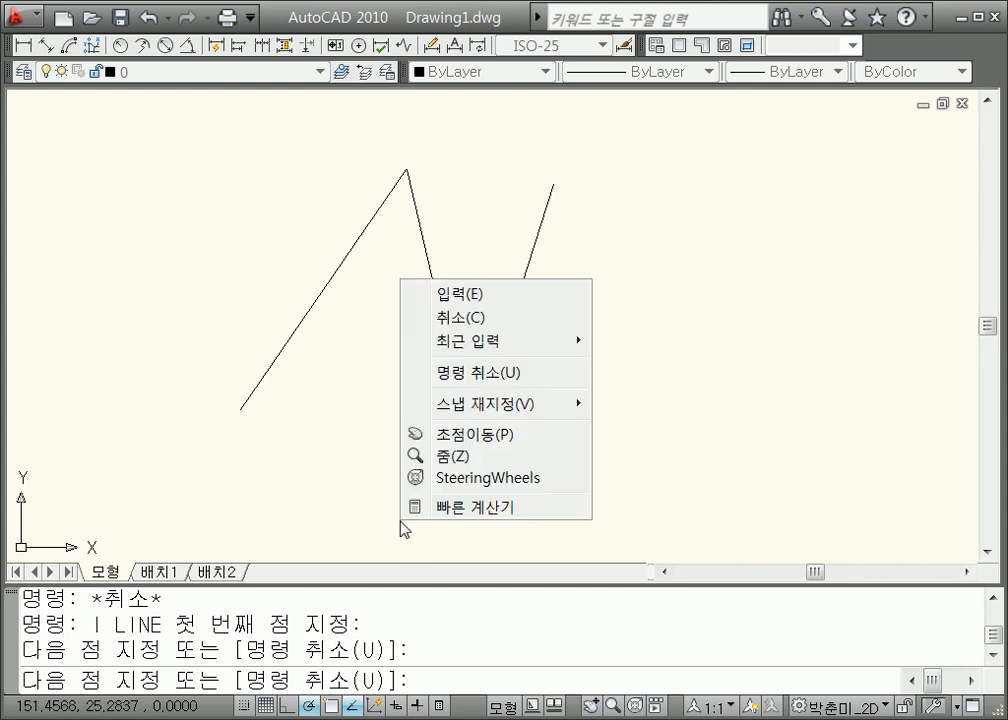
left_click(500, 295)
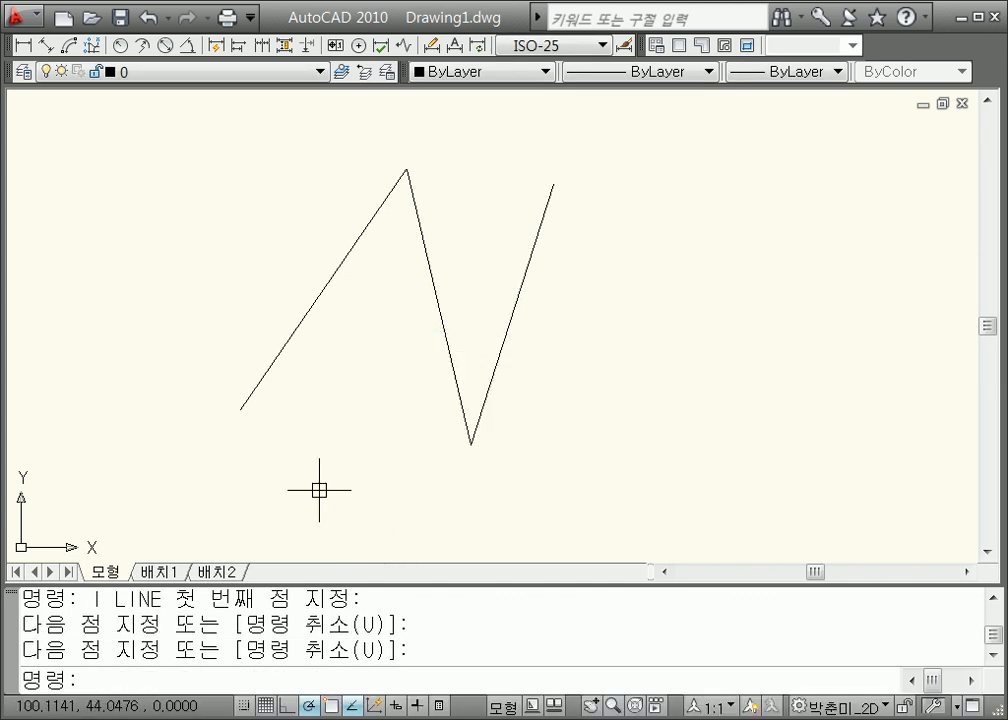
Step: Examine at close range whether the connecting line's two ends really meet the ends of the slanted lines
scroll(468, 443, "up", 4)
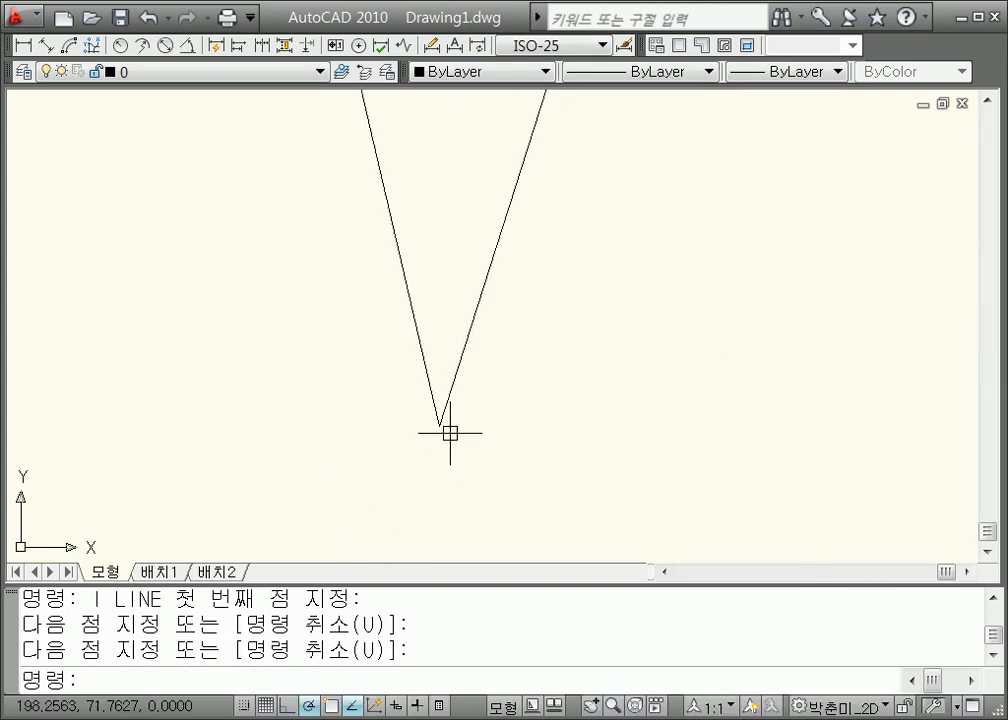
scroll(414, 421, "up", 15)
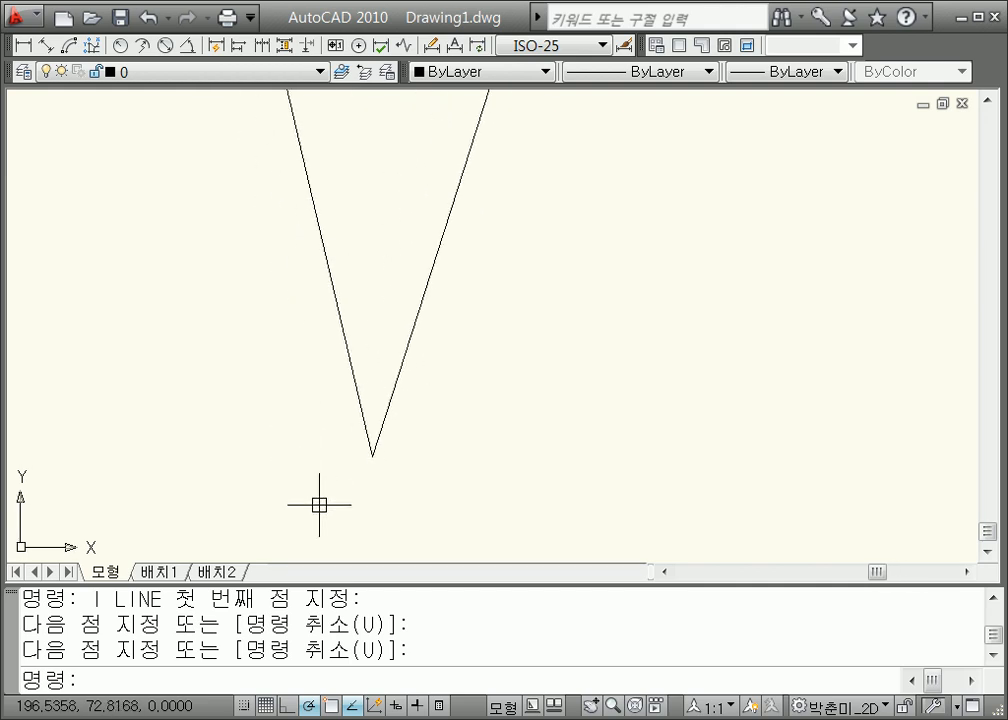
scroll(342, 367, "up", 4)
scroll(326, 306, "up", 1)
middle_click(326, 306)
middle_click(326, 306)
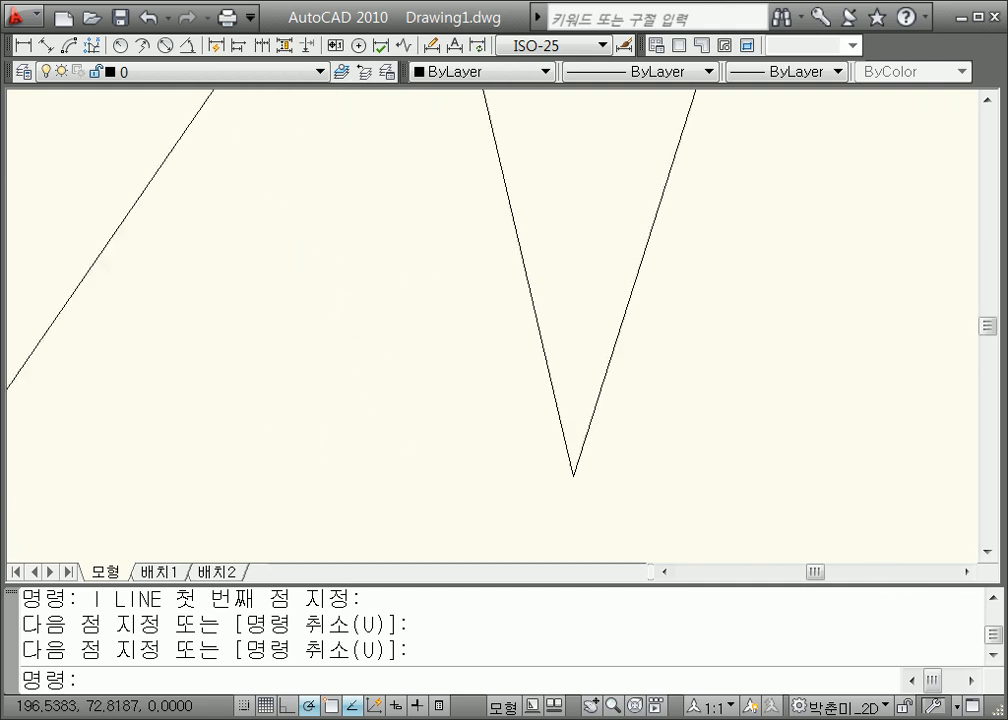
scroll(488, 340, "up", 6)
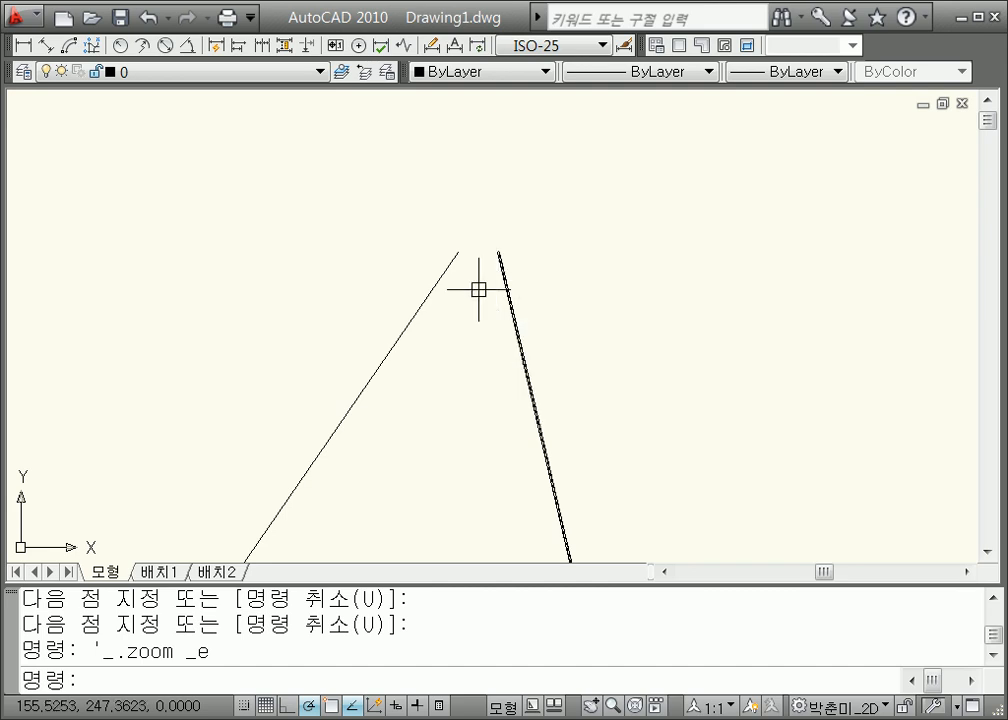
left_click(439, 286)
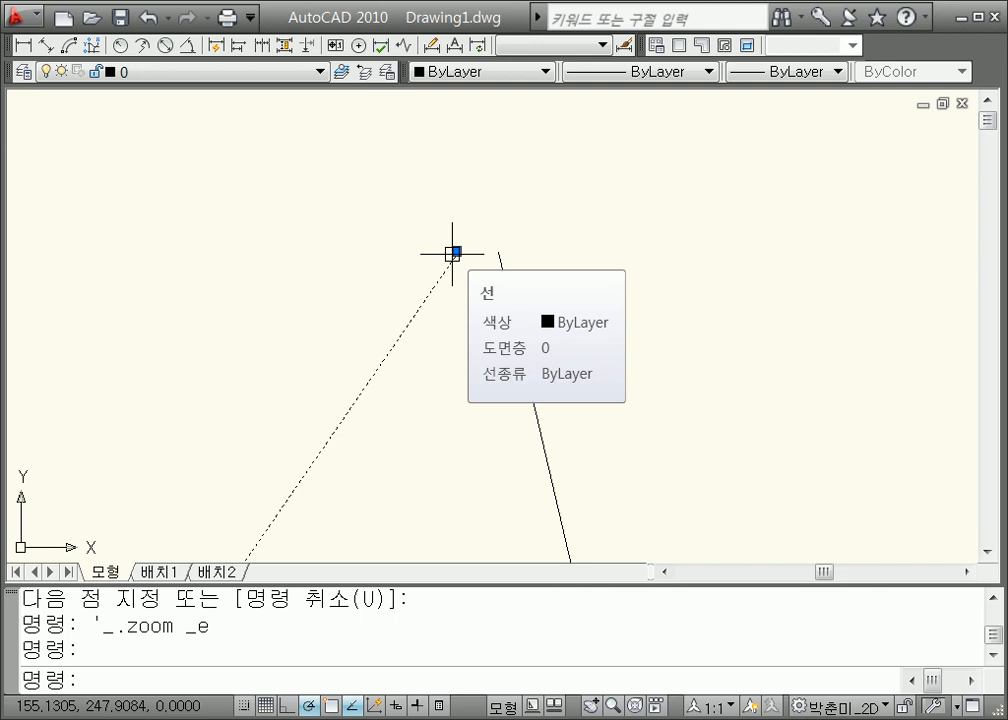
key("Escape")
left_click(583, 295)
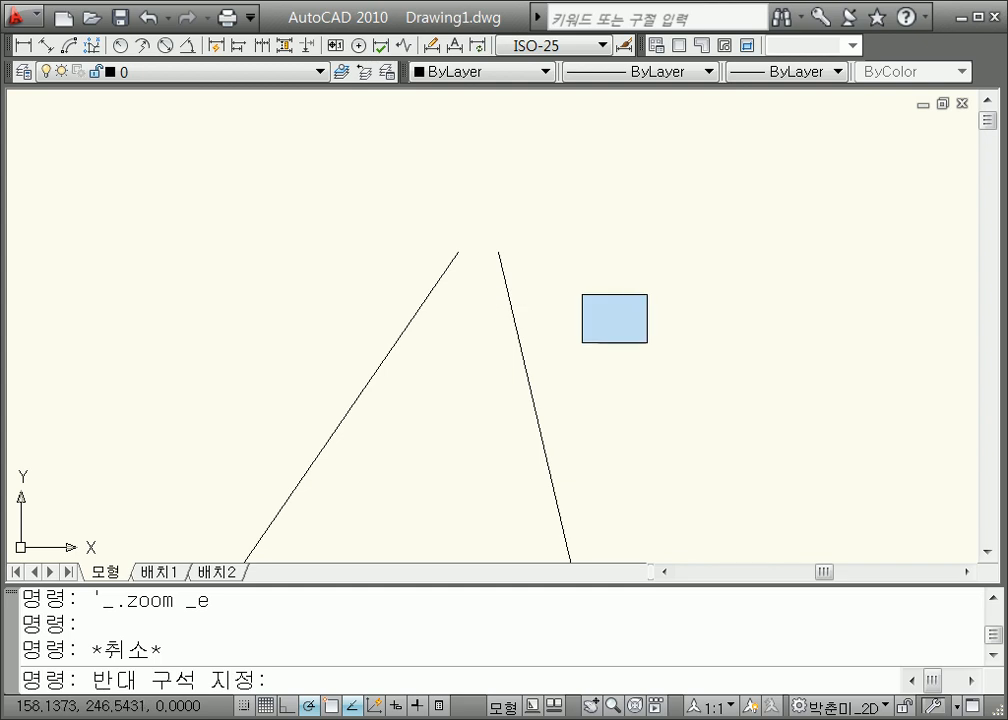
left_click(641, 337)
Step: Delete the connecting line that was placed by eye between the two slanted lines
left_click(547, 416)
left_click(501, 441)
key("Delete")
scroll(484, 472, "down", 3)
scroll(414, 472, "up", 4)
Step: With object snap turned on, draw a line from the left line's upper endpoint to the right line's lower endpoint
key("Escape")
key("Escape")
left_click(328, 709)
scroll(481, 452, "down", 4)
middle_click_drag(481, 452, 410, 217)
key("Escape")
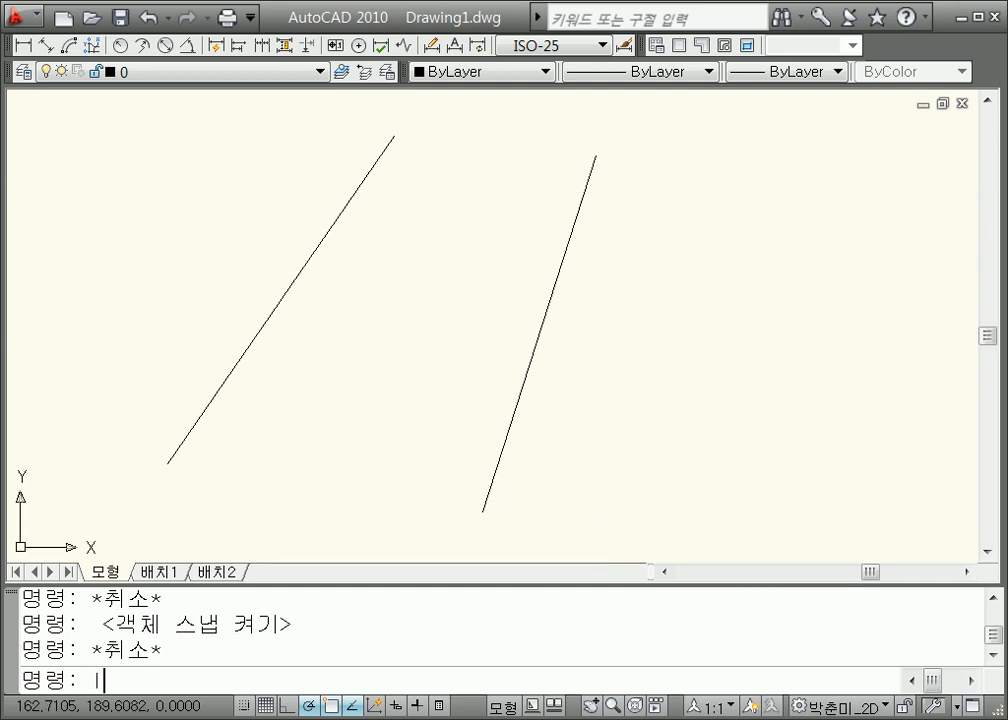
type("l")
key("Return")
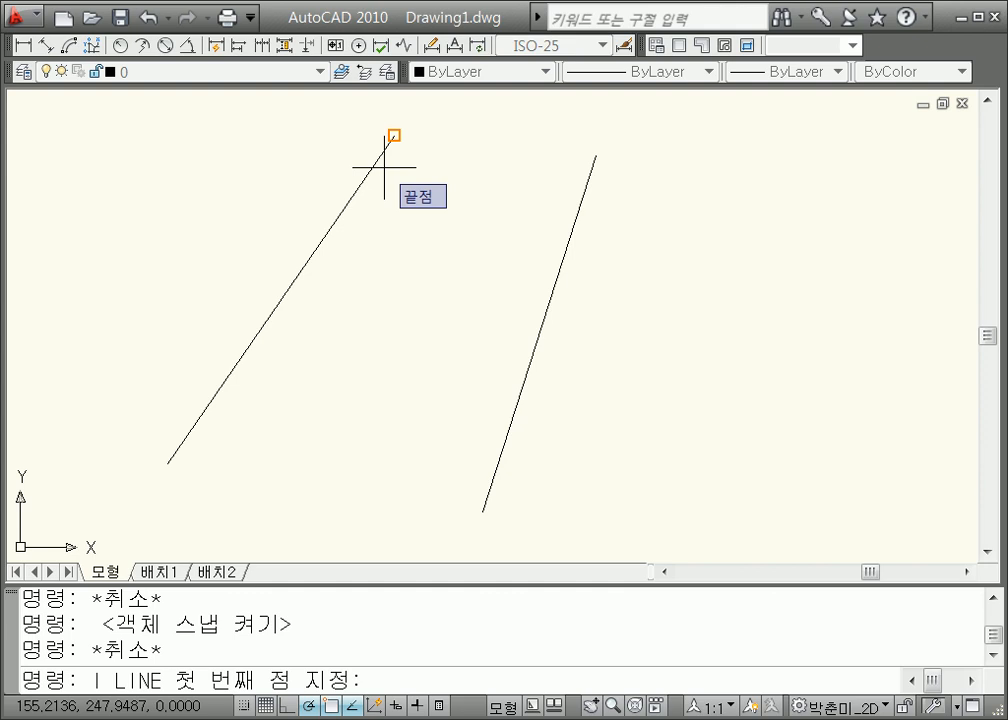
left_click(384, 167)
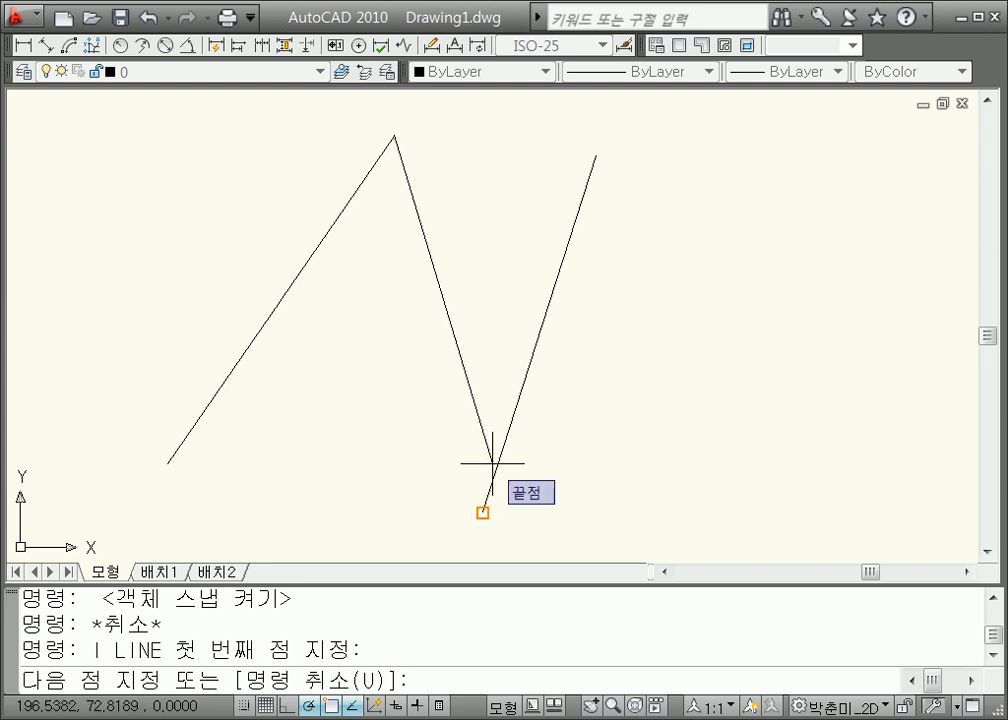
left_click(492, 463)
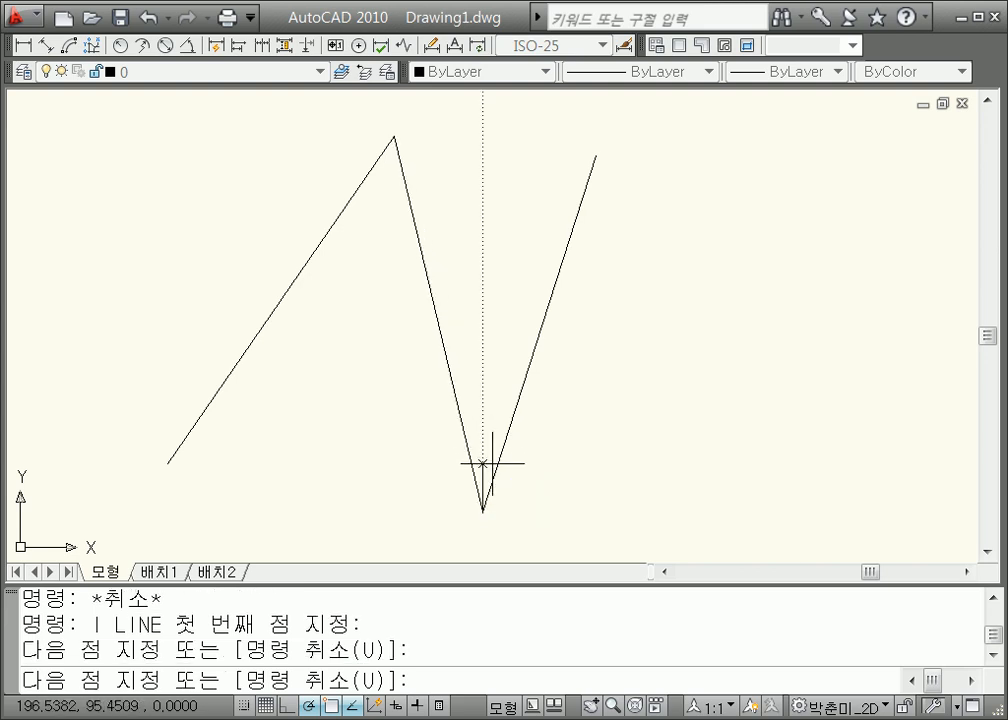
right_click(497, 465)
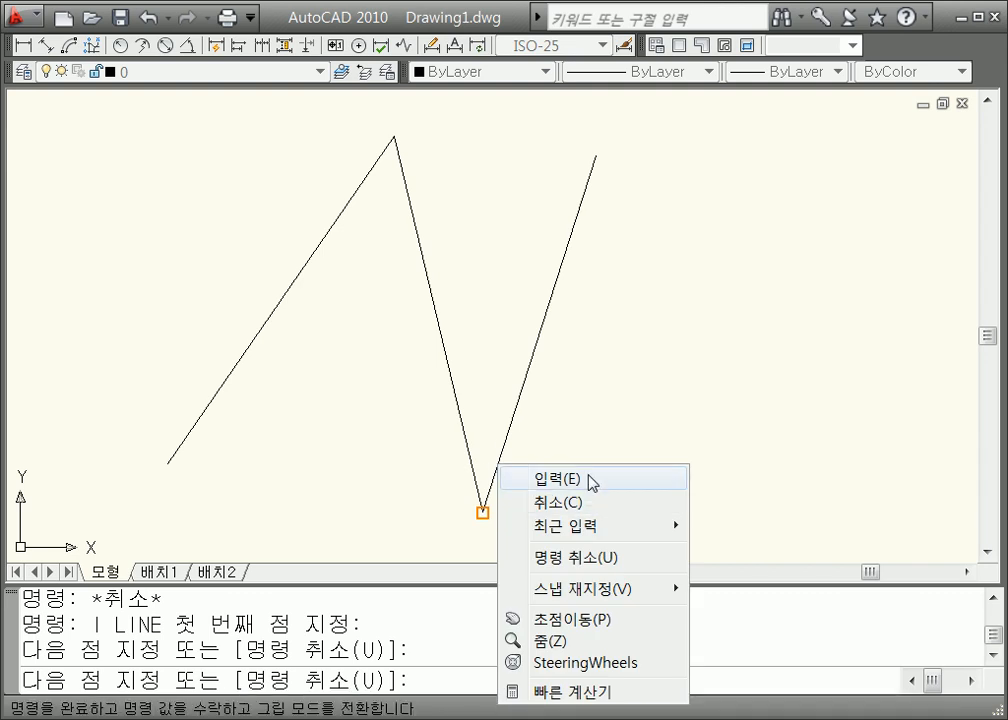
left_click(589, 494)
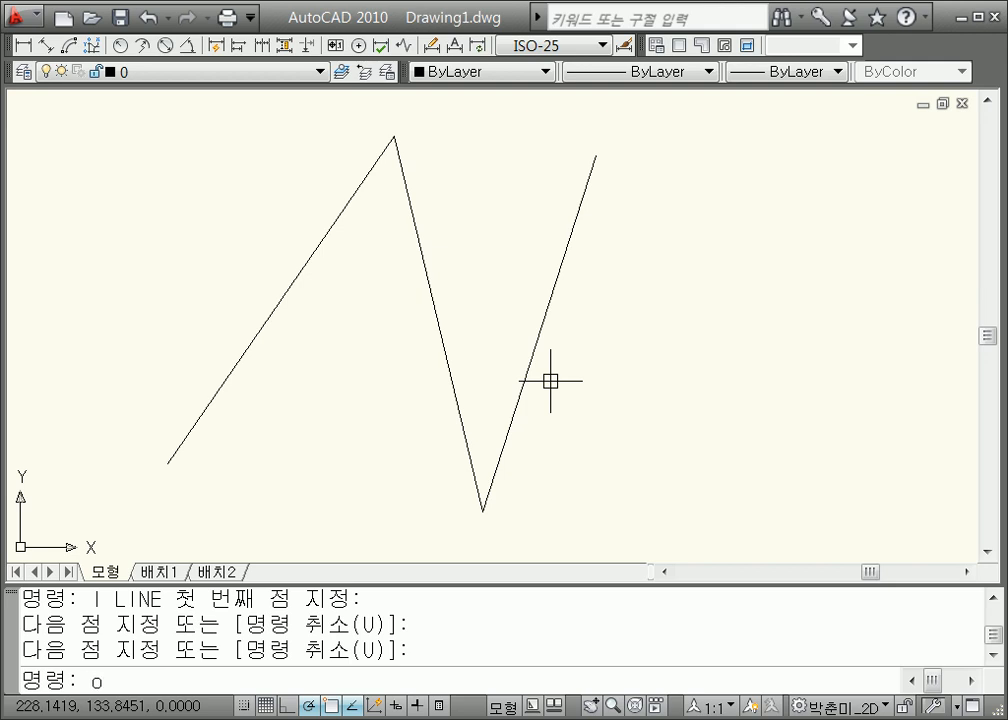
Step: Open the object snap settings with the OSNAP command
key("Return")
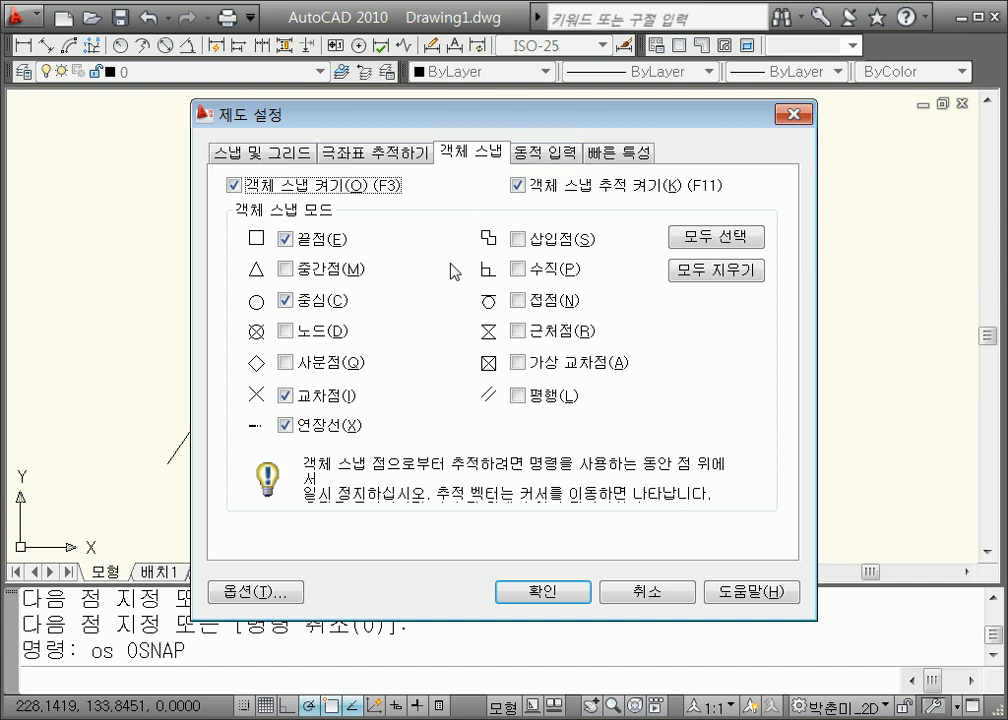
mouse_move(484, 172)
left_mouse_down()
mouse_move(428, 161)
mouse_move(517, 148)
mouse_move(472, 181)
left_mouse_up()
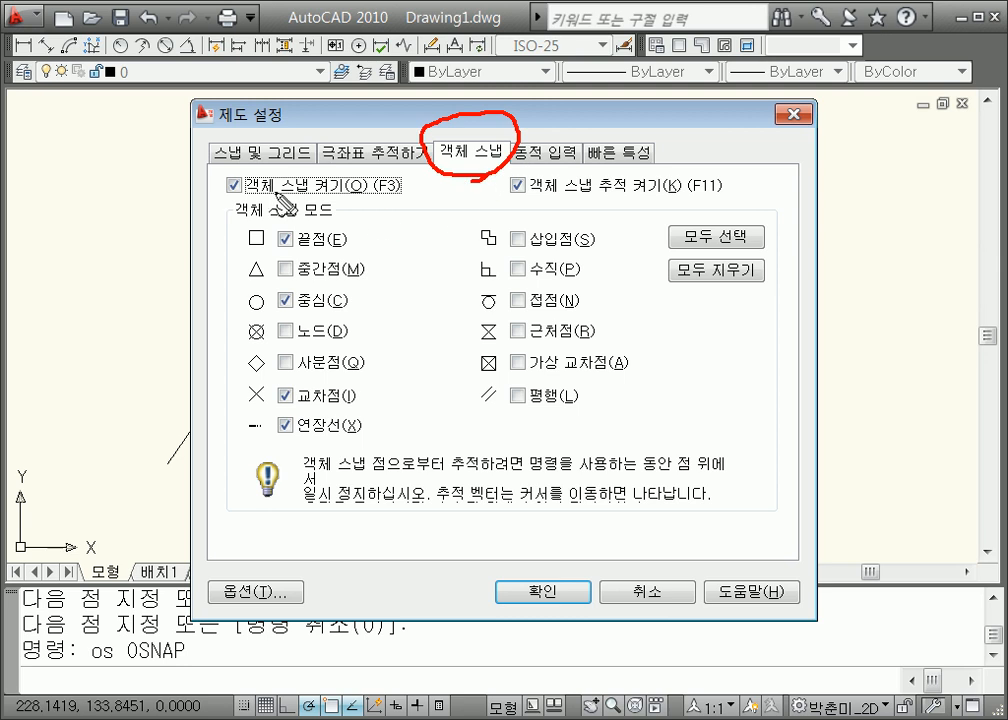
left_click_drag(230, 193, 418, 189)
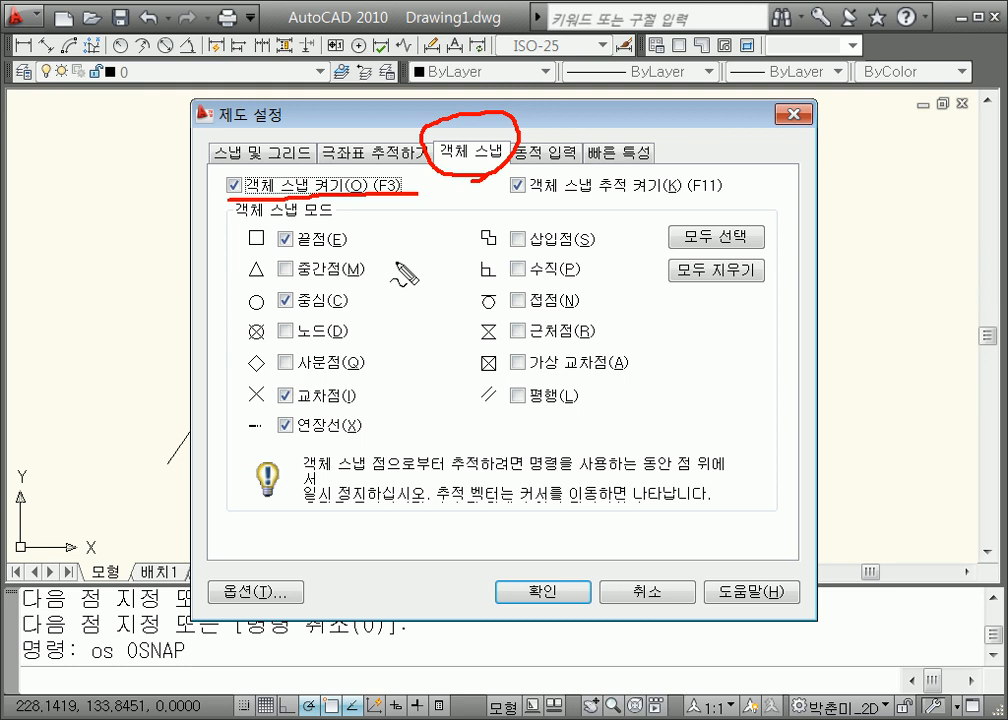
mouse_move(402, 205)
left_mouse_down()
mouse_move(355, 188)
mouse_move(418, 210)
left_mouse_up()
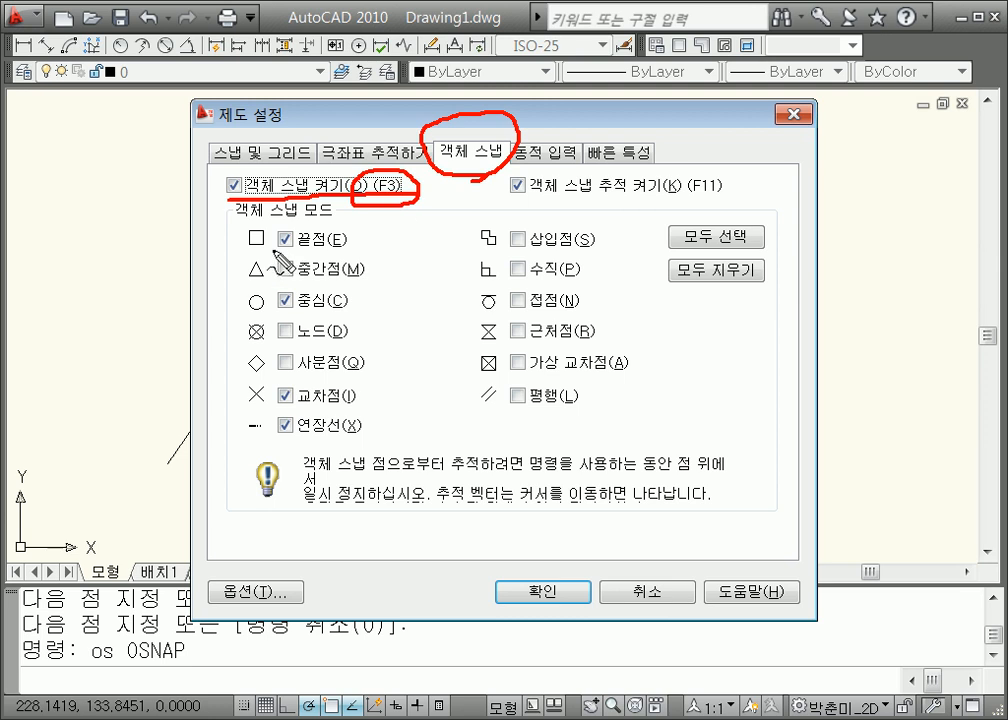
left_click_drag(237, 219, 343, 216)
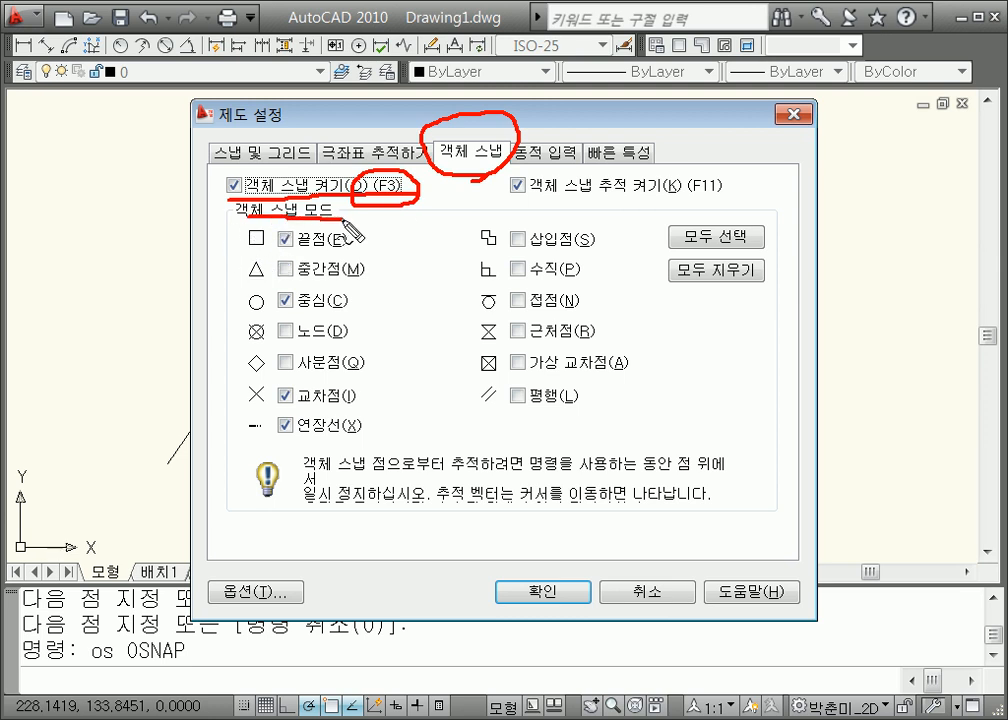
left_click_drag(237, 256, 352, 258)
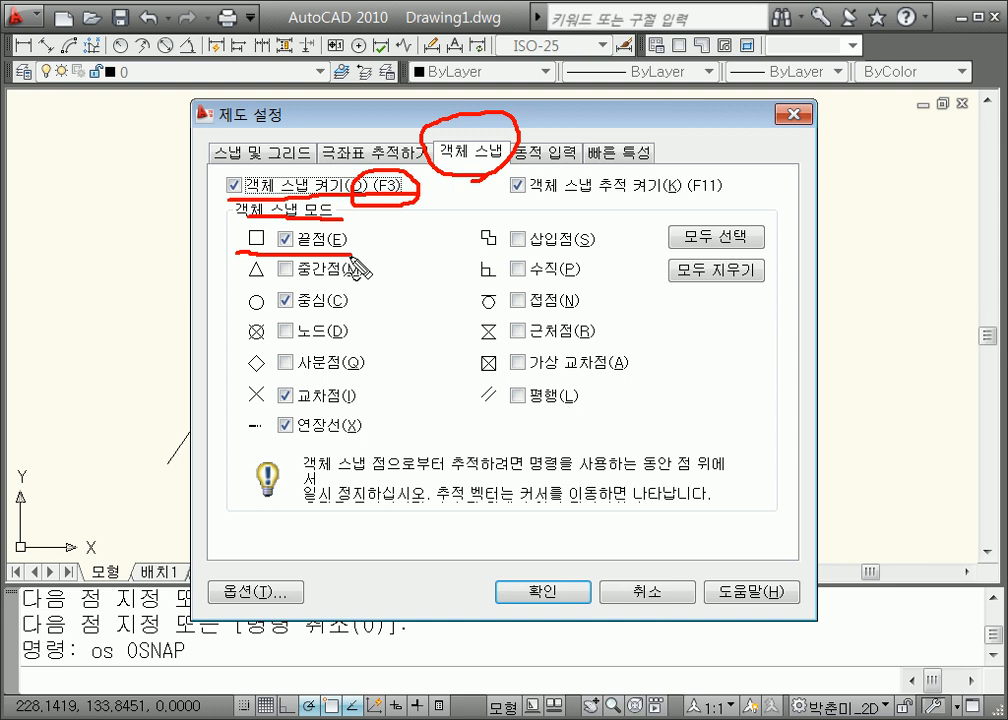
left_click_drag(240, 284, 365, 285)
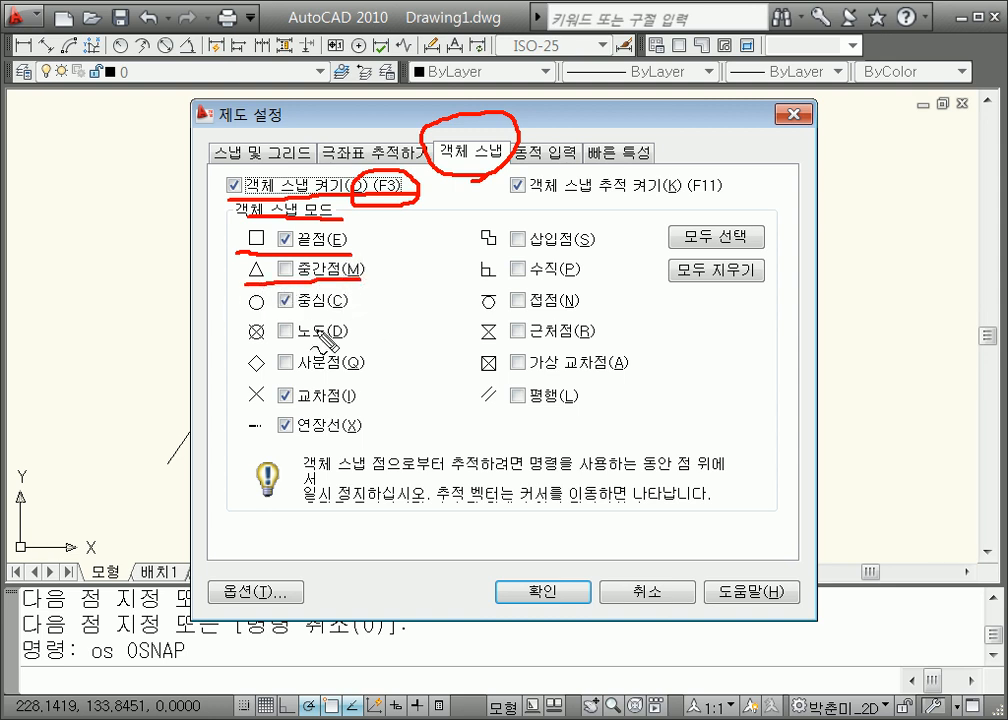
left_click_drag(240, 319, 337, 320)
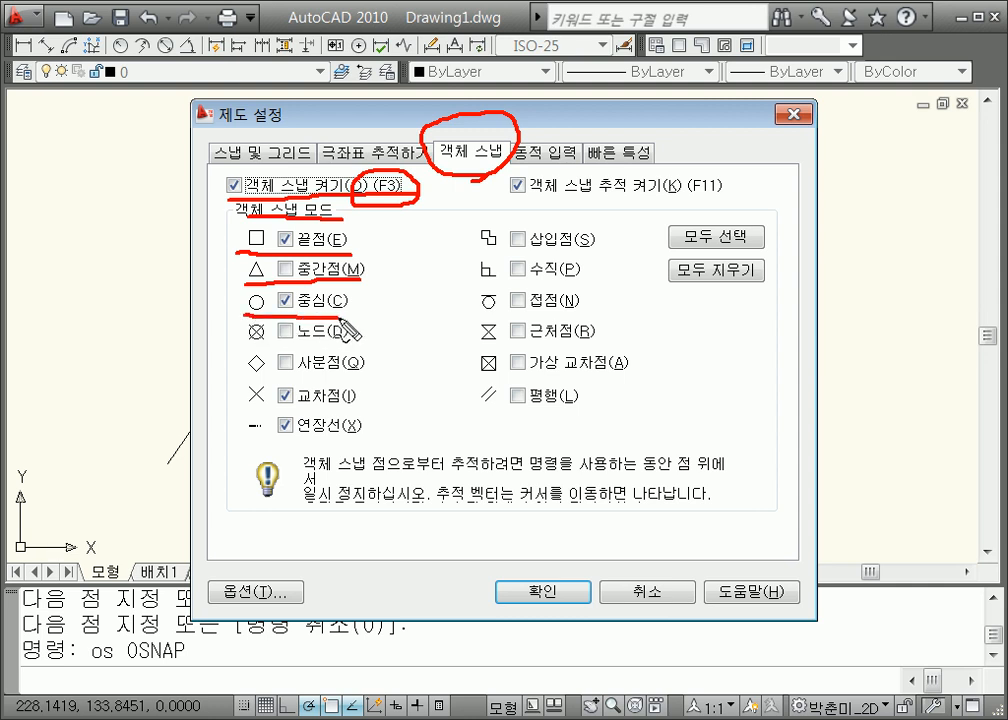
left_click_drag(243, 377, 346, 377)
mouse_move(590, 268)
left_mouse_down()
mouse_move(560, 290)
mouse_move(675, 440)
mouse_move(709, 259)
mouse_move(607, 281)
left_mouse_up()
key("b")
mouse_move(624, 235)
left_mouse_down()
mouse_move(635, 245)
mouse_move(627, 238)
left_mouse_up()
left_click_drag(527, 368, 527, 362)
left_click_drag(660, 460, 662, 472)
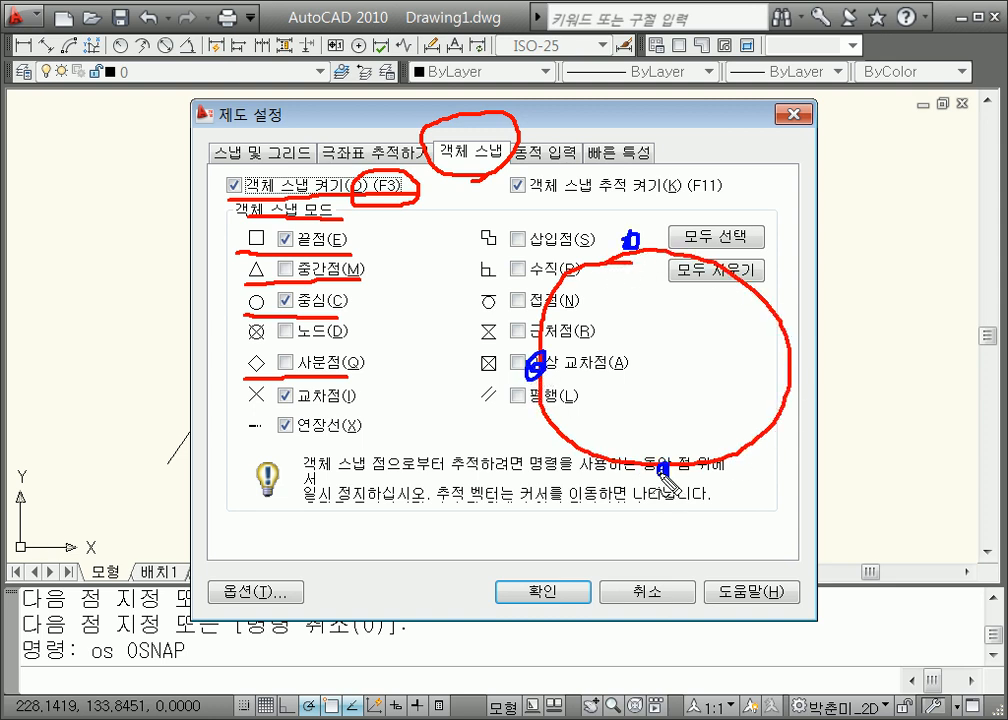
left_click_drag(781, 365, 787, 358)
left_click_drag(651, 354, 653, 359)
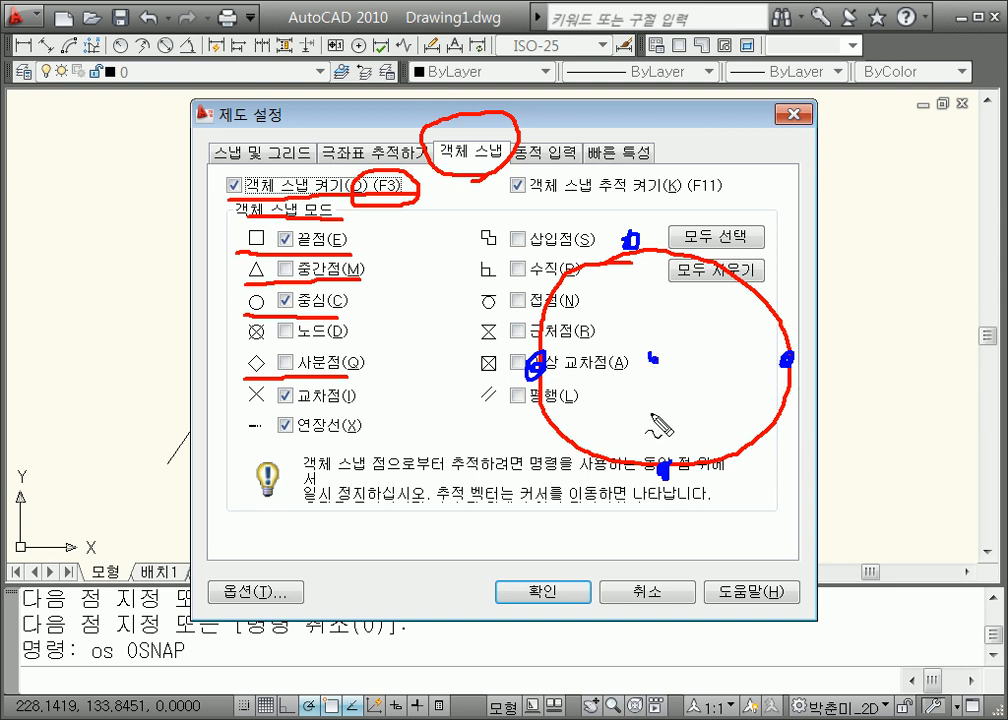
left_click_drag(268, 413, 354, 406)
left_click_drag(527, 396, 286, 580)
mouse_move(413, 388)
left_mouse_down()
mouse_move(529, 558)
mouse_move(527, 573)
left_mouse_up()
left_click(452, 455)
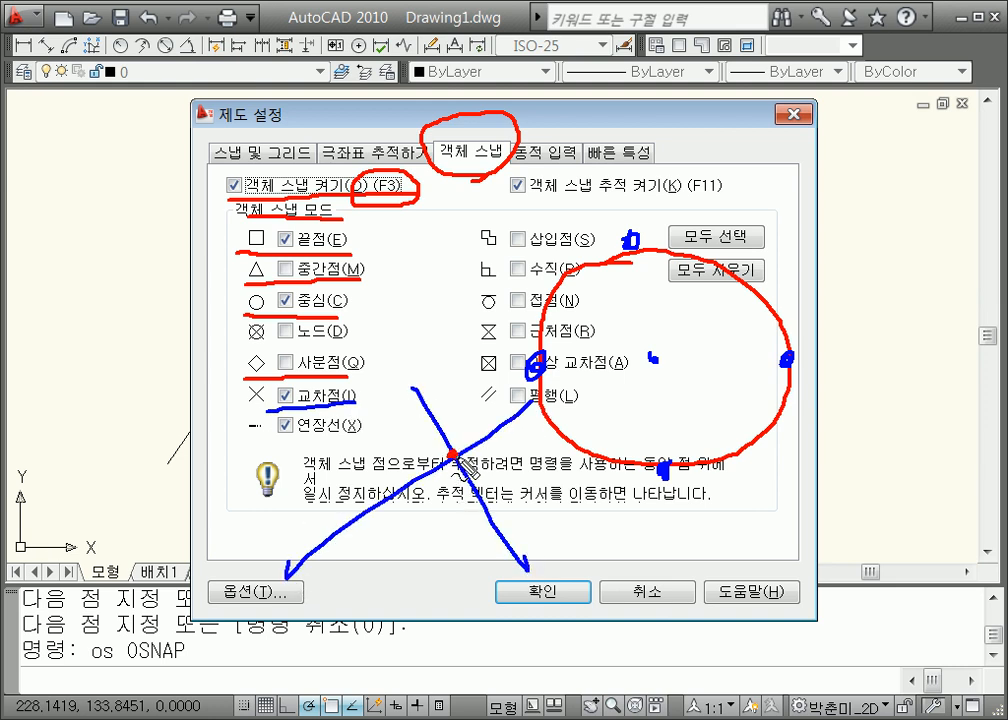
left_click_drag(247, 441, 352, 440)
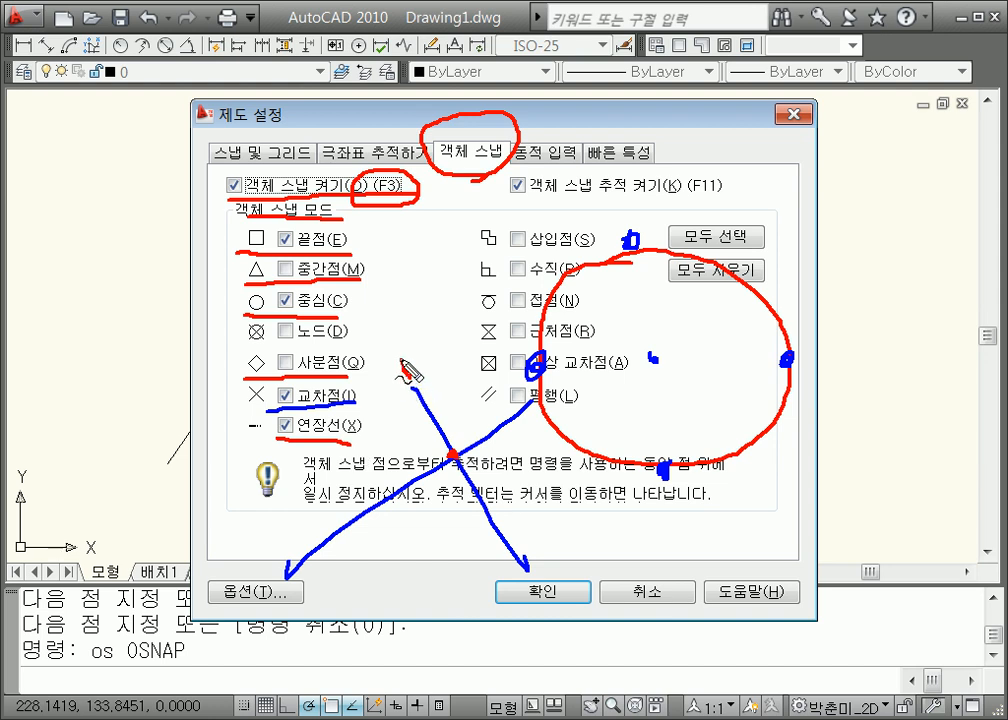
left_click_drag(366, 283, 409, 378)
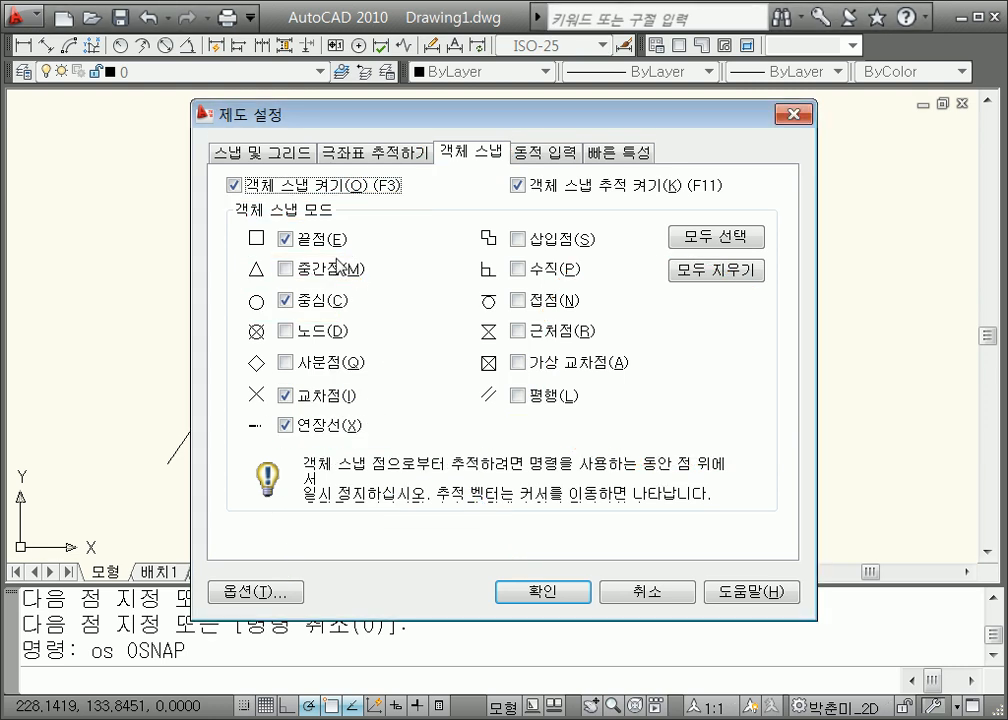
Step: Enable the Midpoint and Quadrant object snap modes and accept the drafting settings
left_click(286, 270)
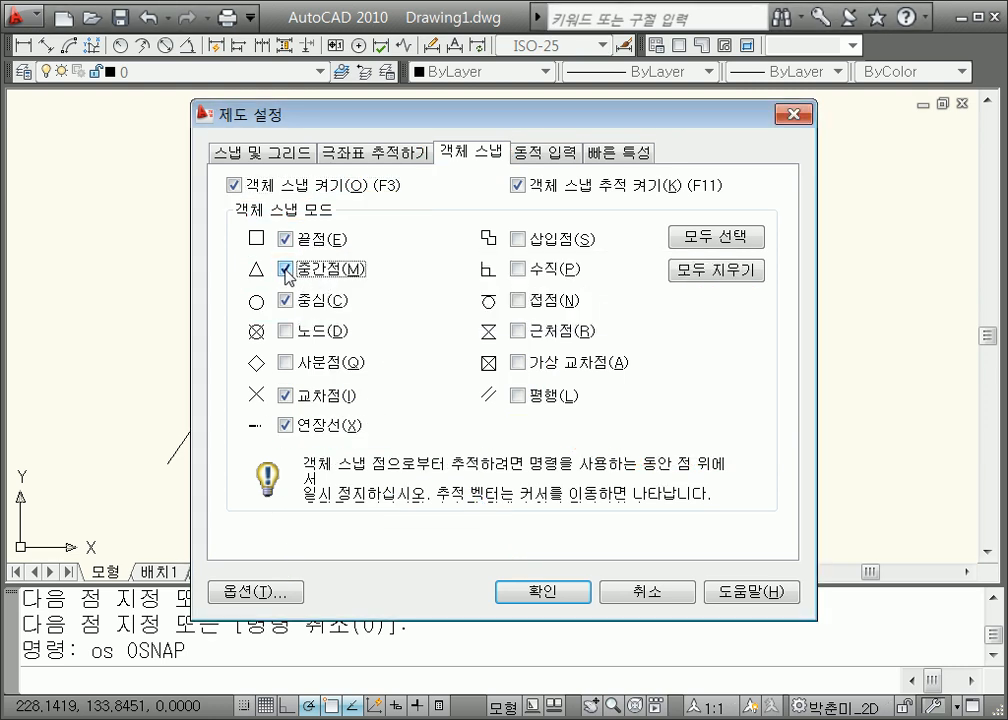
left_click(286, 363)
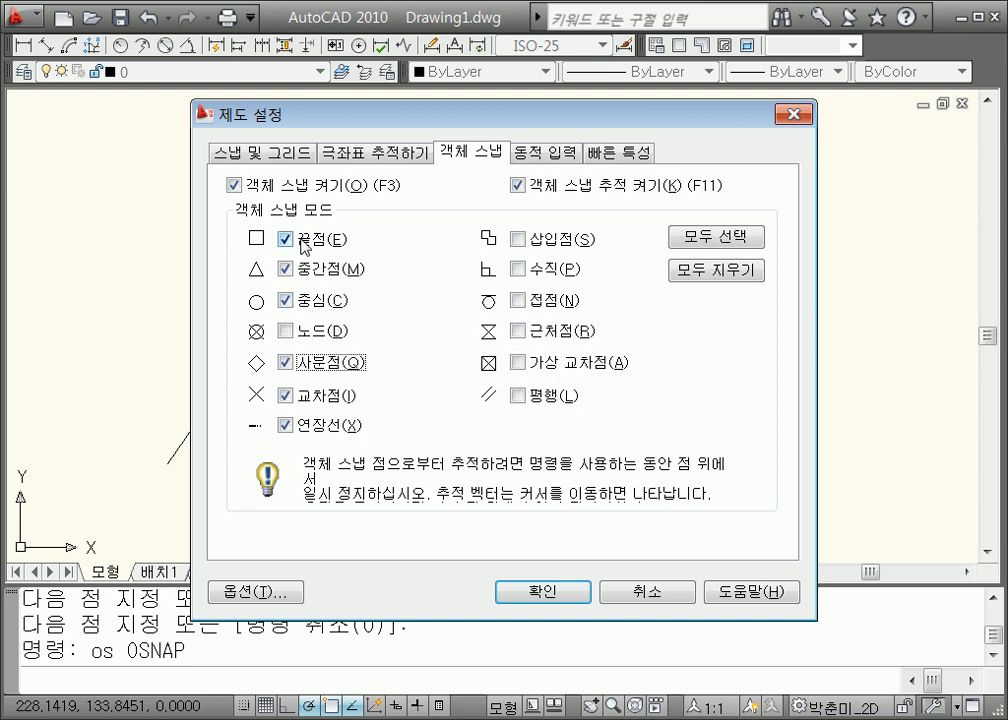
left_click(540, 591)
Step: Draw a large circle to the right of the lines so that it crosses the right slanted line
type("c")
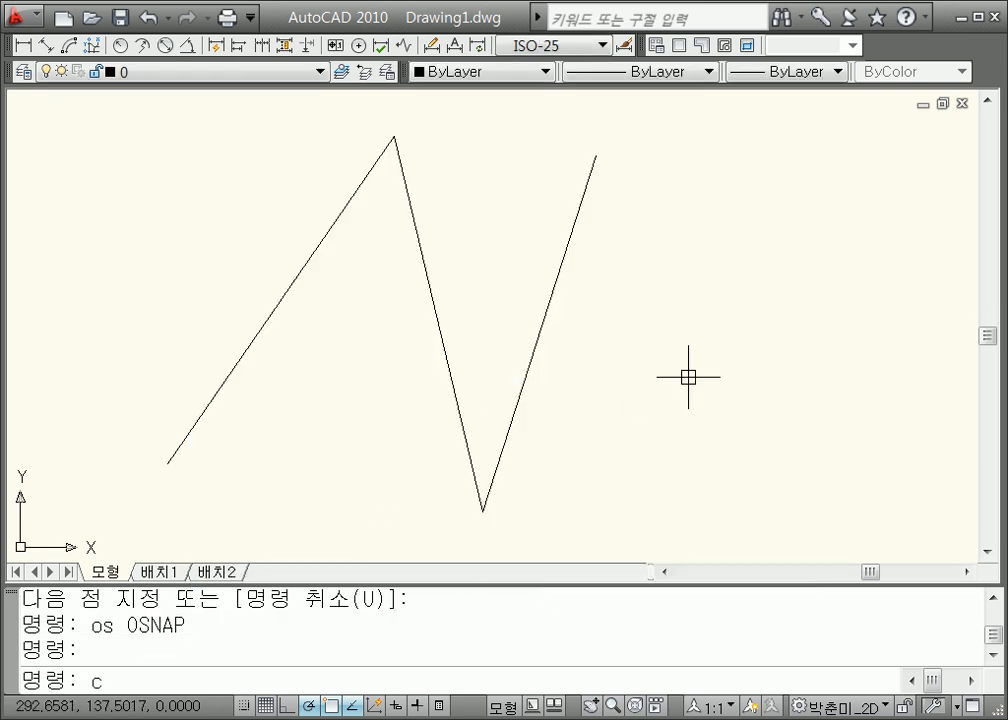
key("Return")
left_click(684, 325)
key("Escape")
Step: Preview the object snap markers on the circle with the Line command, without placing a point
type("l")
key("Return")
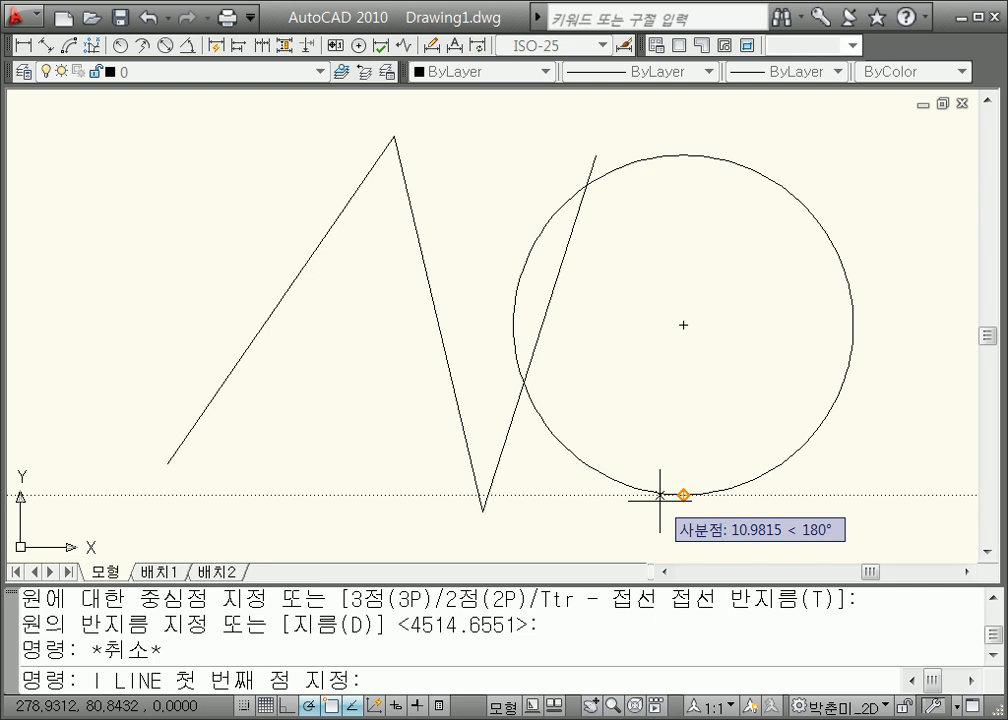
key("Escape")
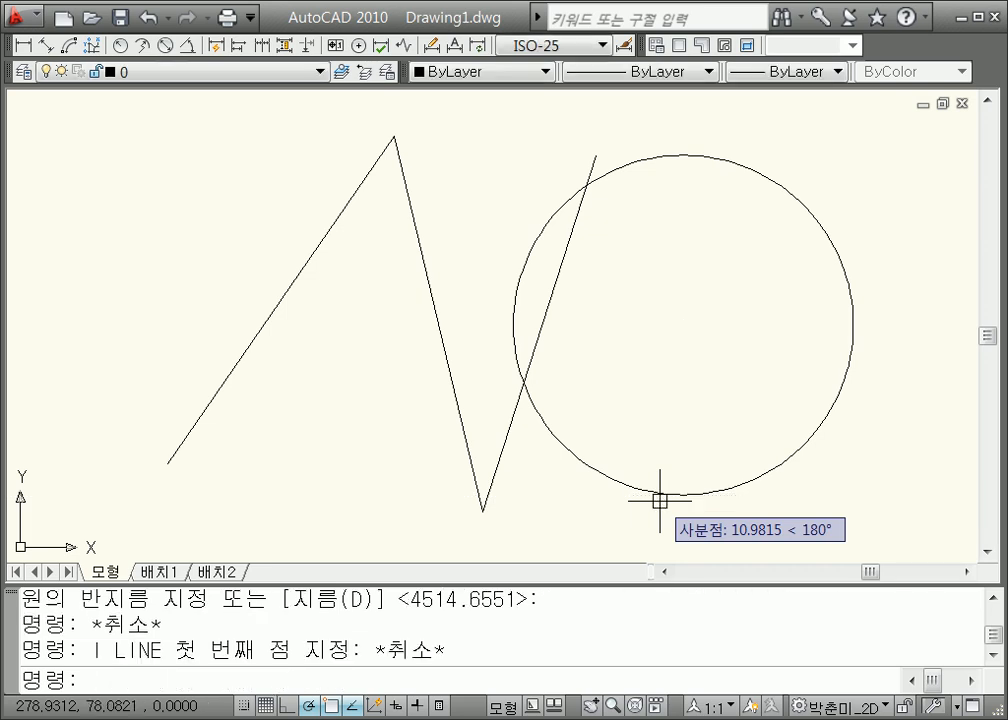
Step: Enlarge the AutoSnap marker size in the drafting options and accept the change
type("op")
key("Return")
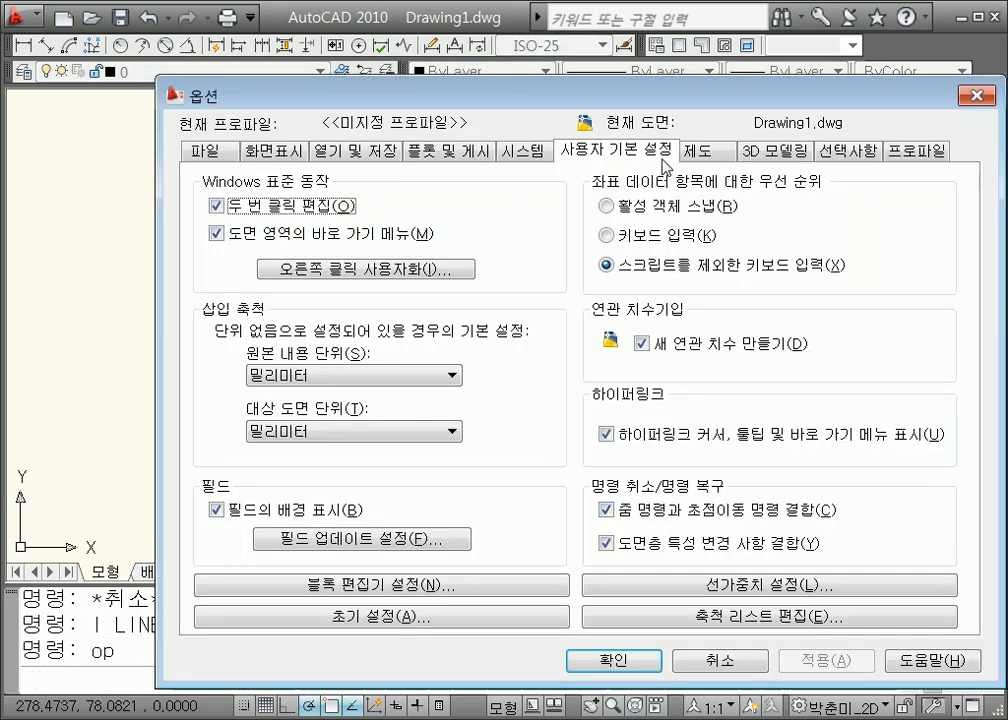
left_click(697, 152)
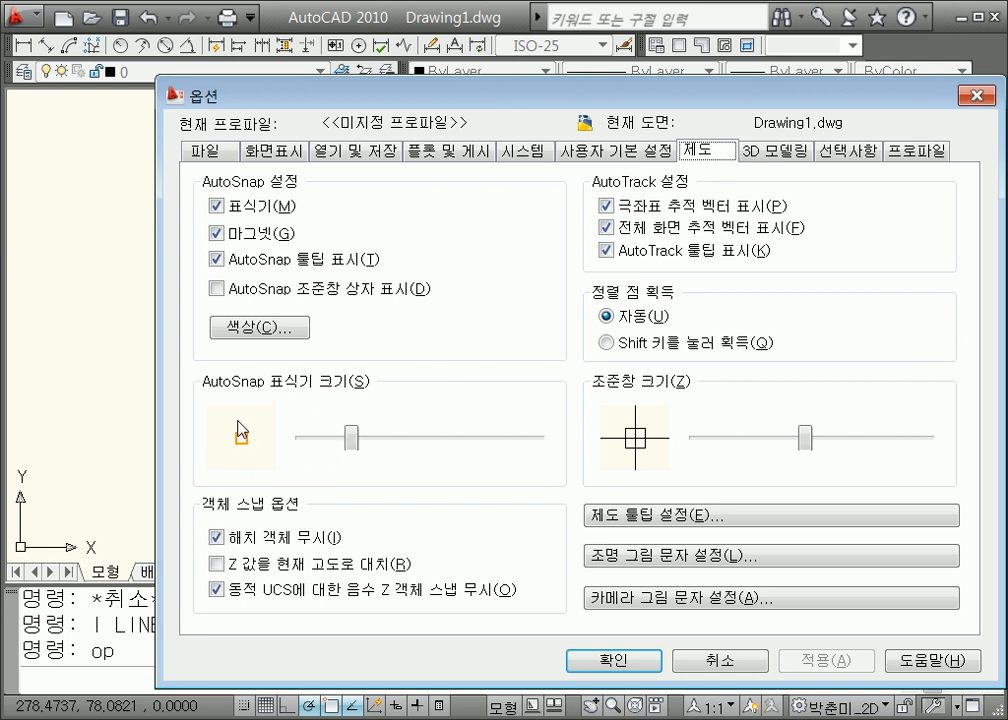
mouse_move(349, 451)
left_mouse_down()
mouse_move(391, 446)
mouse_move(386, 438)
left_mouse_up()
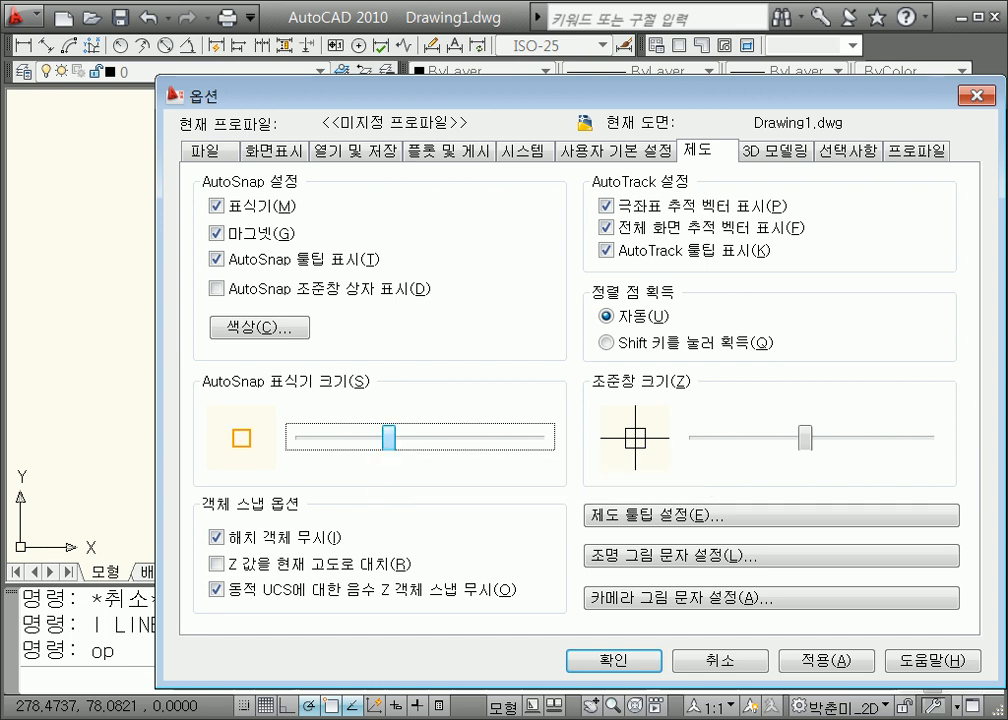
left_click(637, 661)
key("Escape")
Step: Preview the midpoint and endpoint snap markers on the left slanted line with the Line command
type("l")
key("Return")
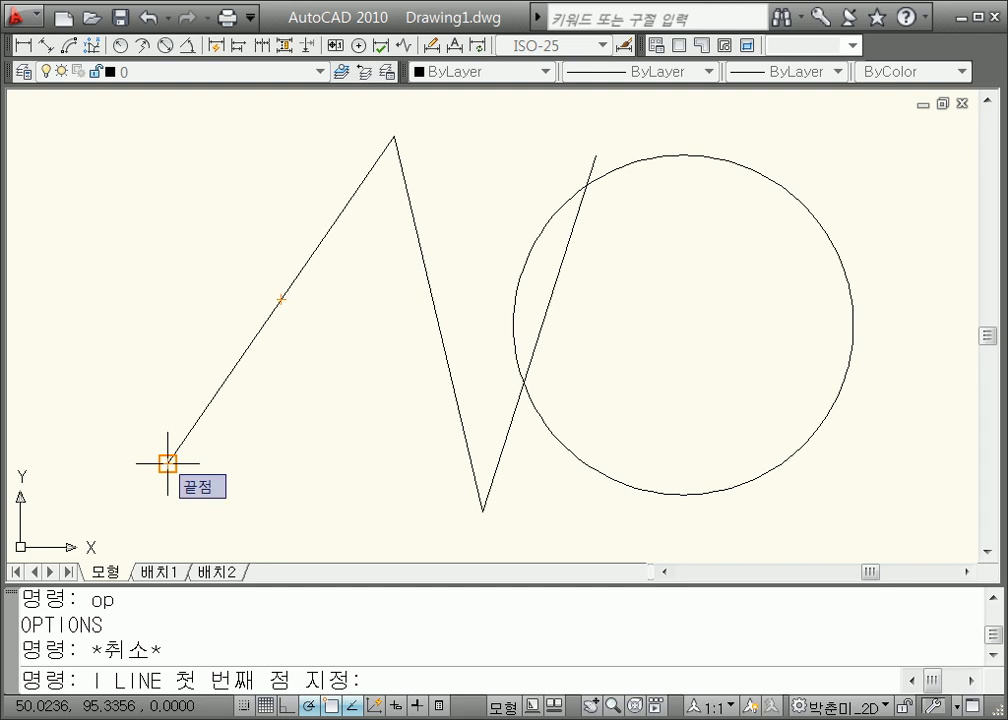
key("Escape")
Step: Draw a short diagonal line that crosses the left slanted line
type("l")
key("Return")
left_click(229, 190)
left_click(384, 354)
key("Escape")
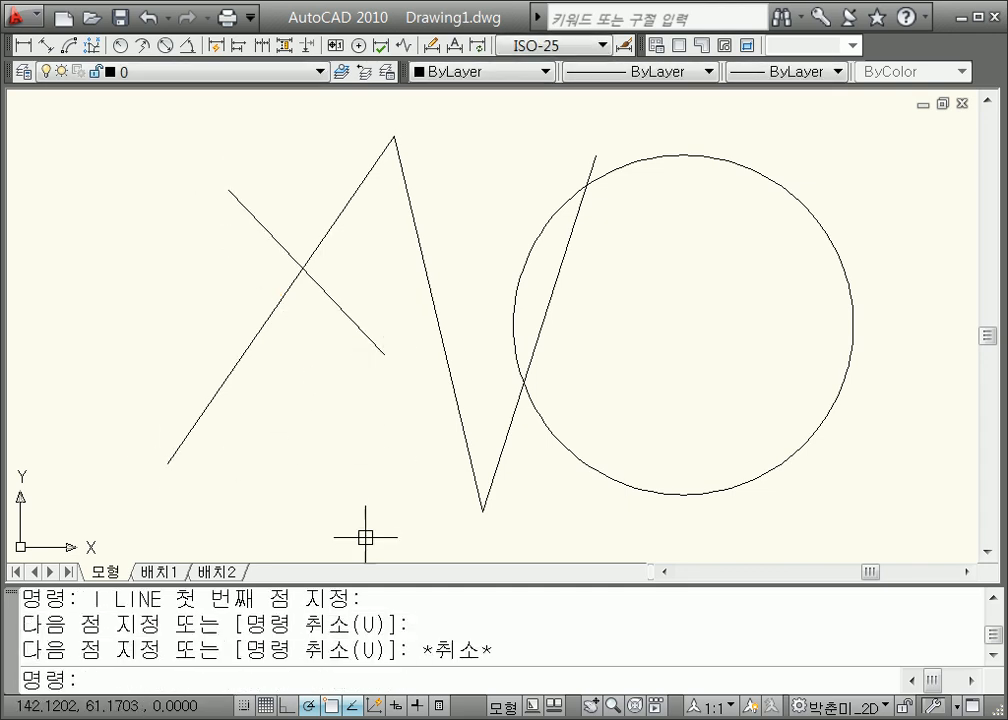
Step: Preview the intersection snap at close range where the short diagonal crosses the left slanted line, using the Line command
type("l")
key("Return")
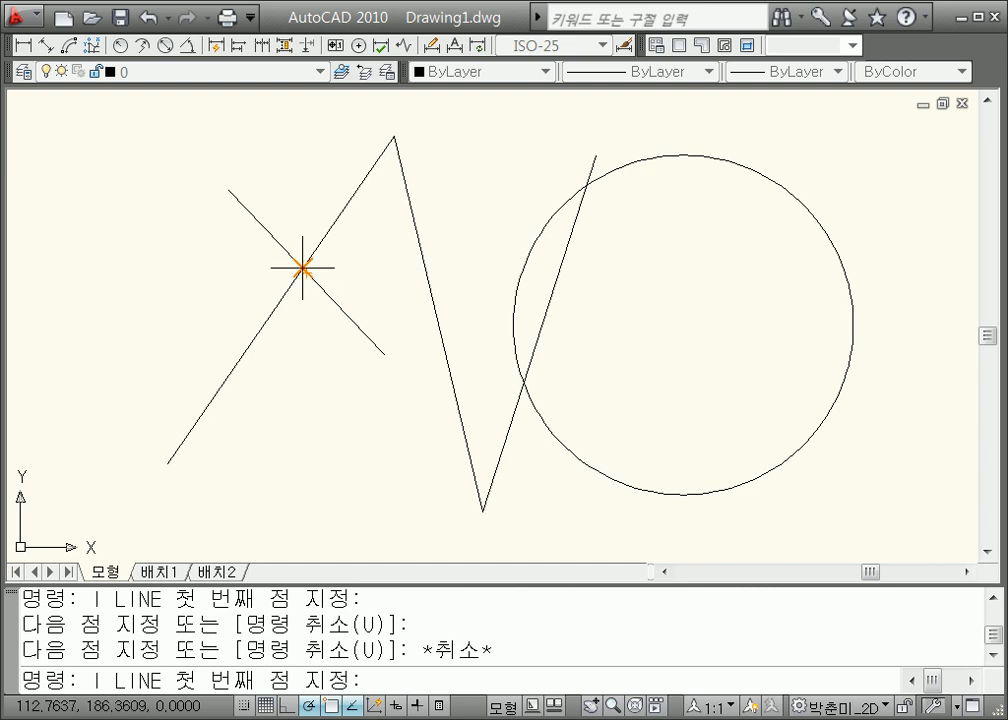
scroll(302, 268, "up", 3)
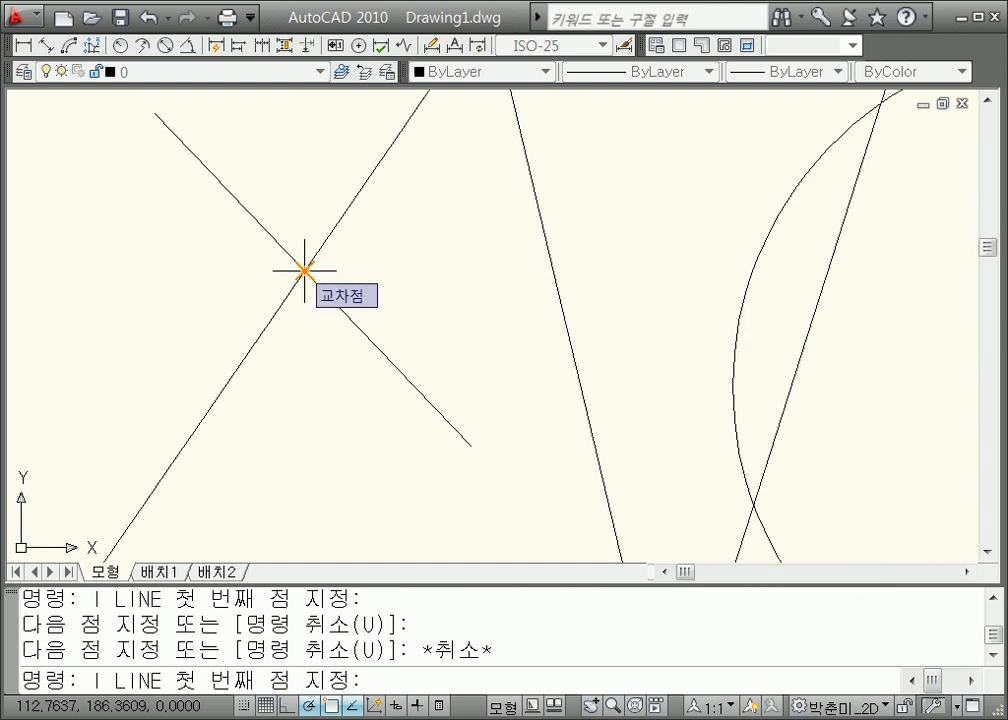
scroll(304, 270, "down", 3)
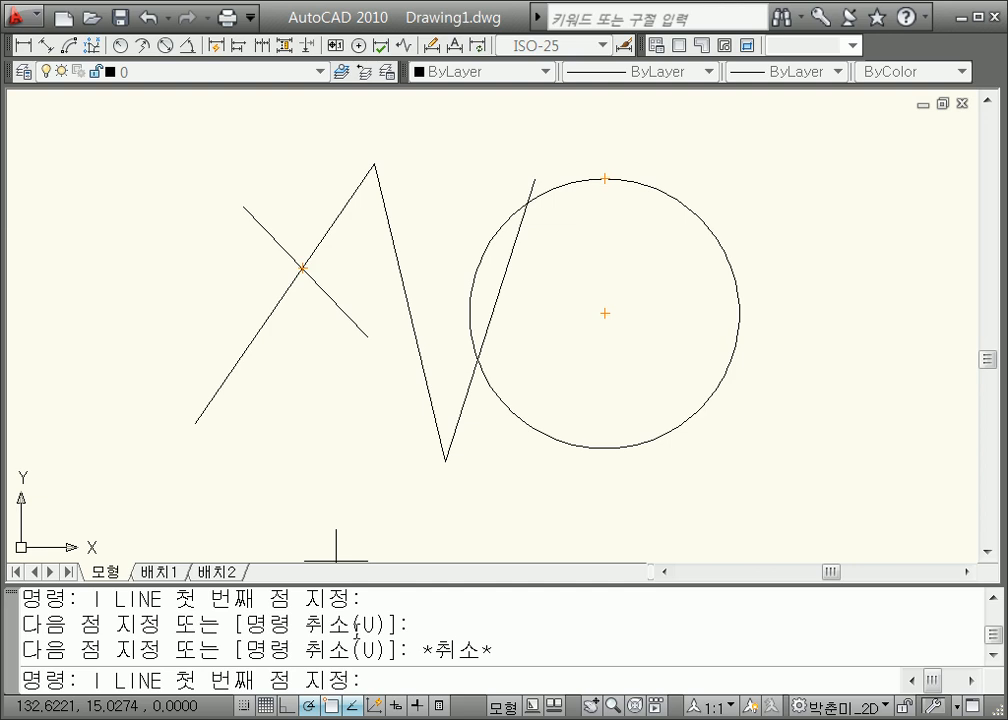
Step: Switch object snap off and back on while the Line command runs, and cancel the command
left_click(331, 705)
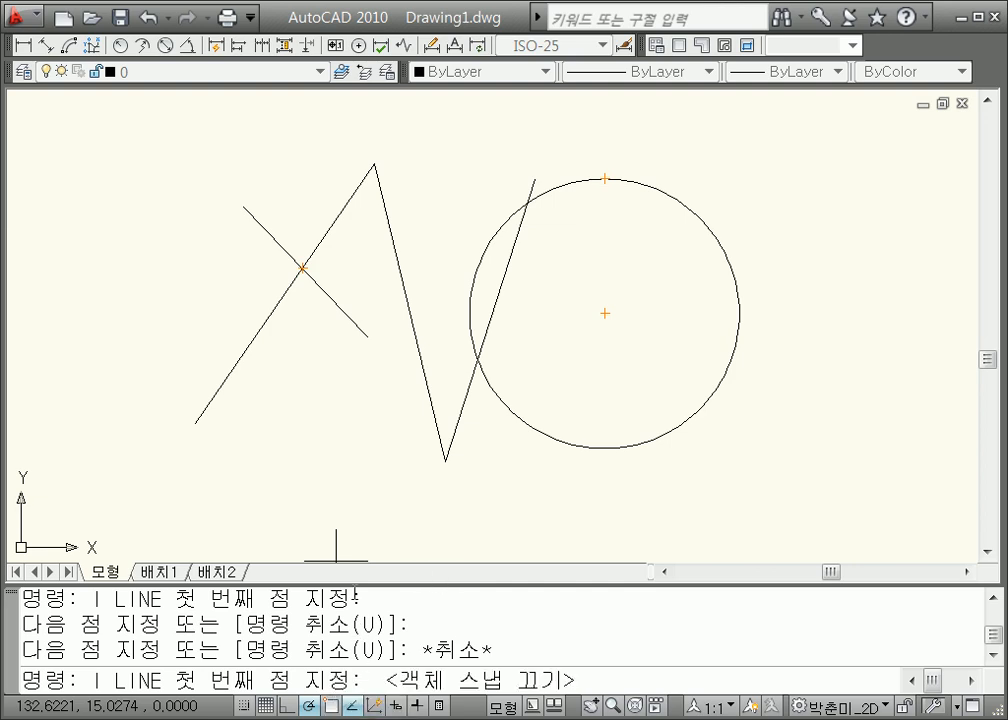
left_click(331, 705)
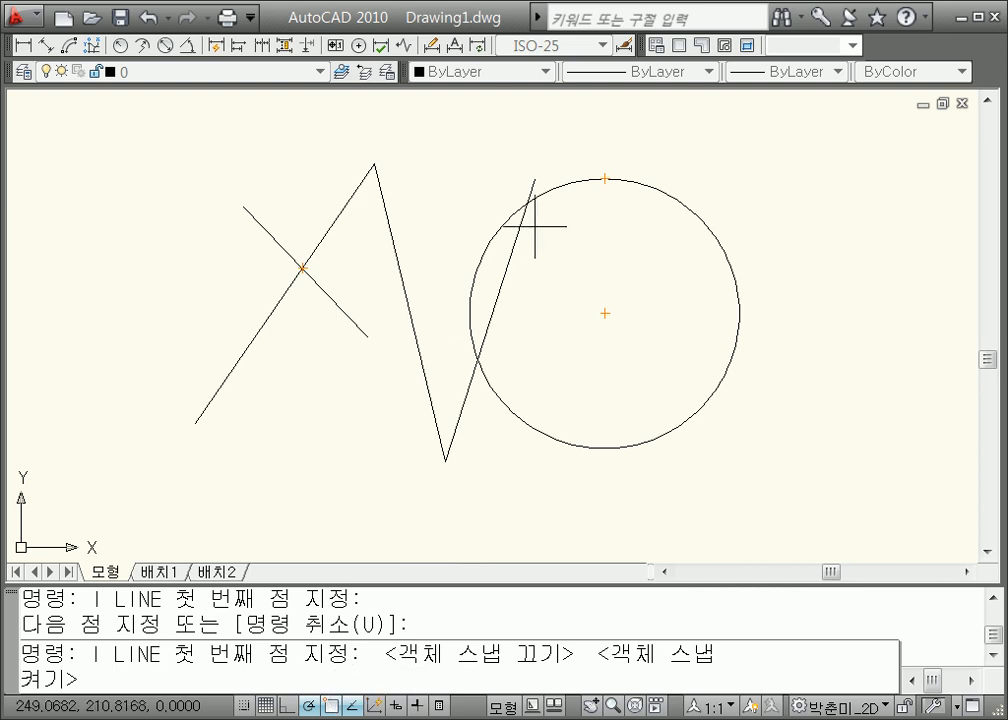
key("Escape")
middle_click_drag(533, 225, 544, 311)
key("Escape")
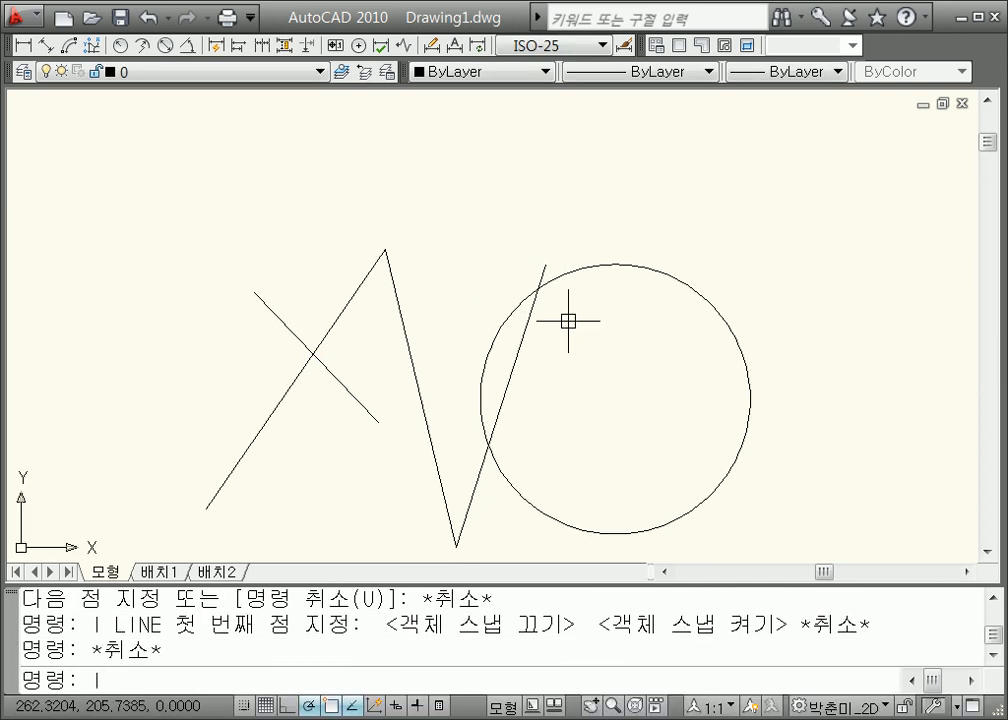
key("Escape")
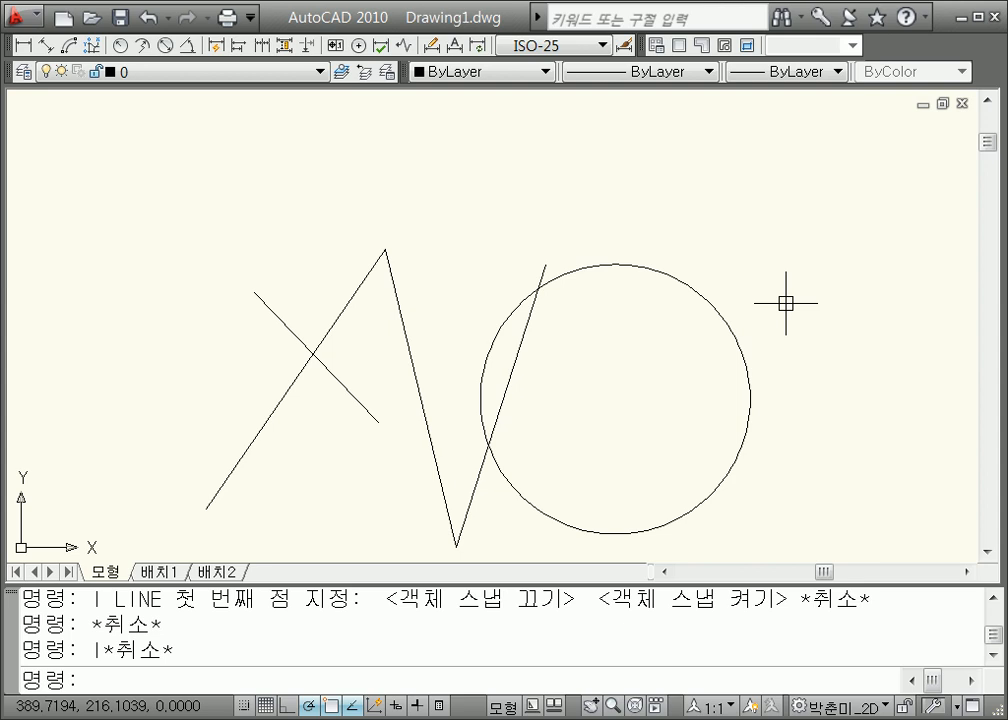
key("Escape")
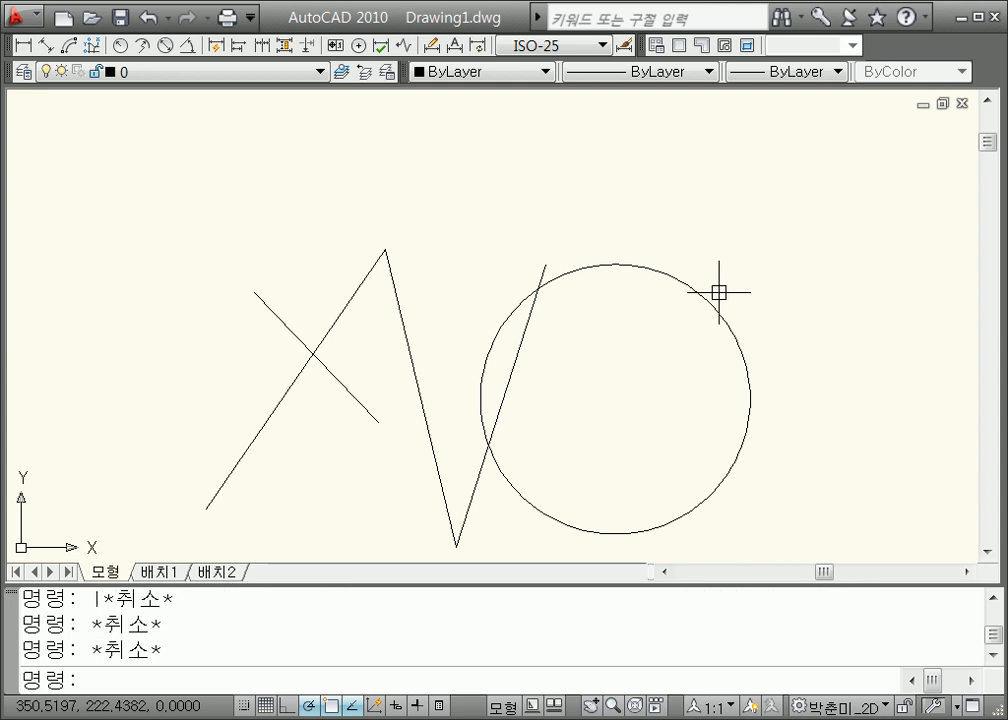
Step: Draw a line from a point on the upward extension of the right slanted line toward the peak of the left line
type("l")
key("Return")
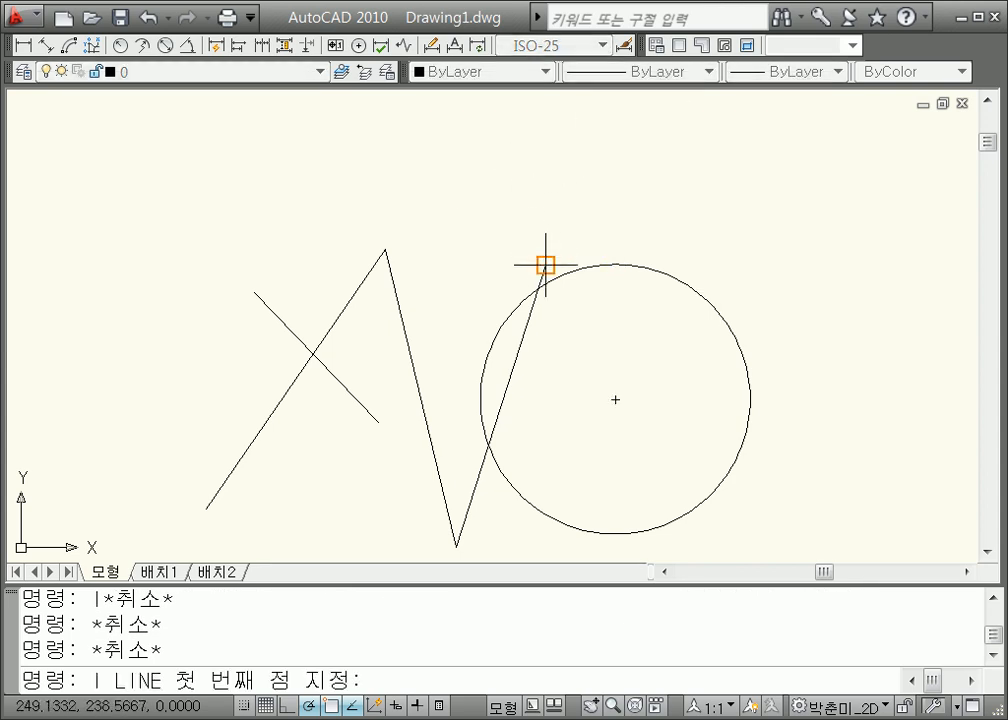
scroll(545, 265, "up", 3)
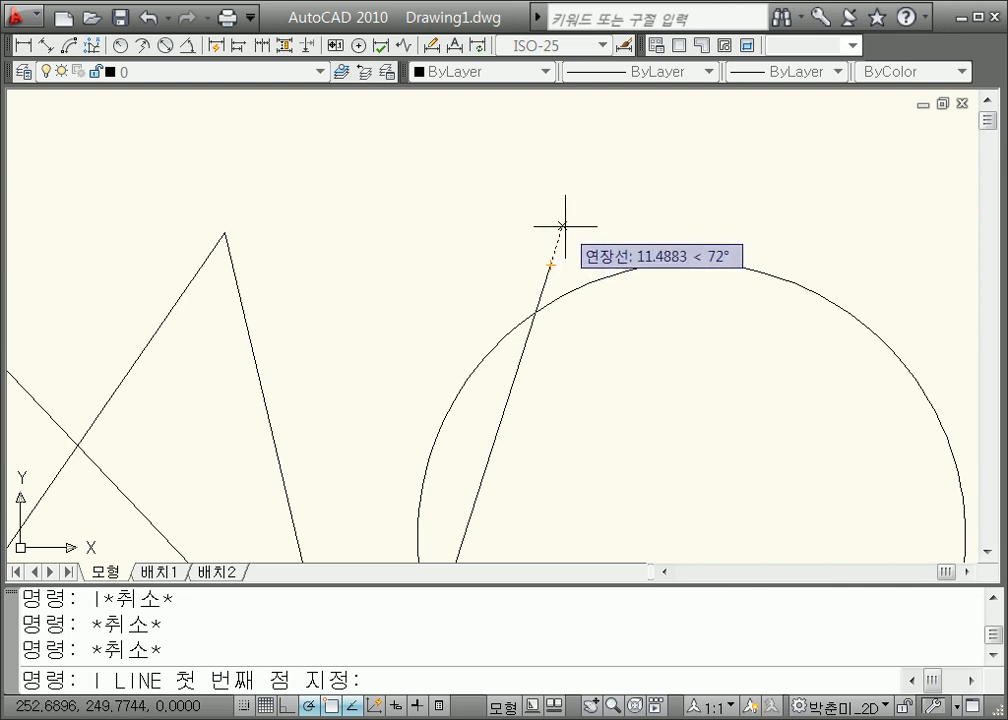
left_click(589, 144)
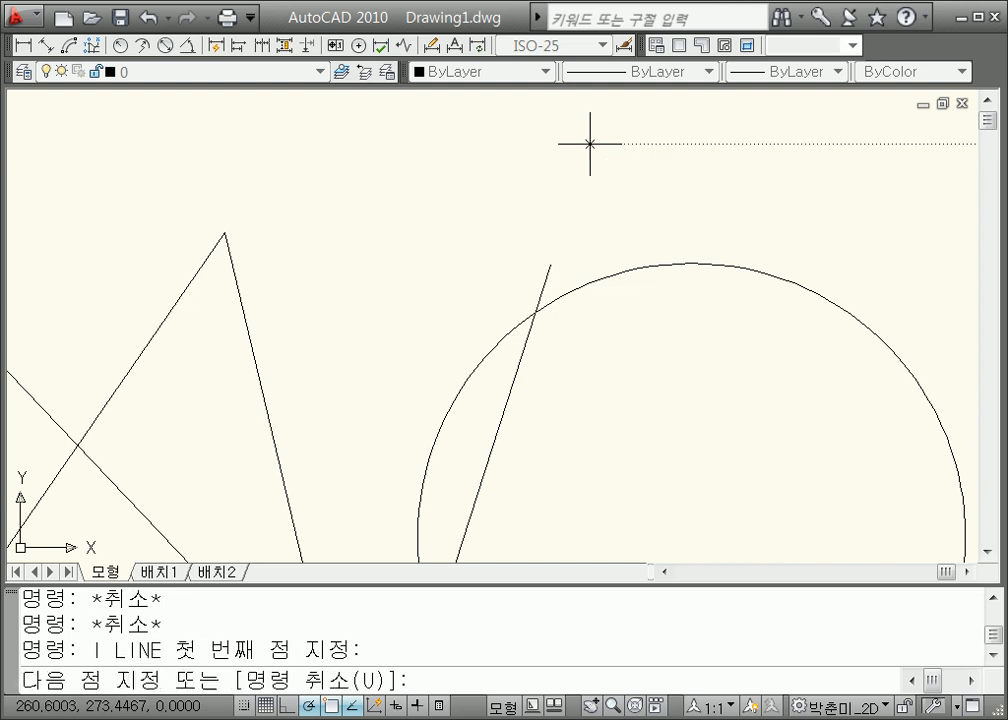
left_click(404, 176)
key("Escape")
Step: Try starting a line where the extension of the short diagonal meets the connecting line
scroll(380, 355, "down", 4)
scroll(377, 338, "up", 3)
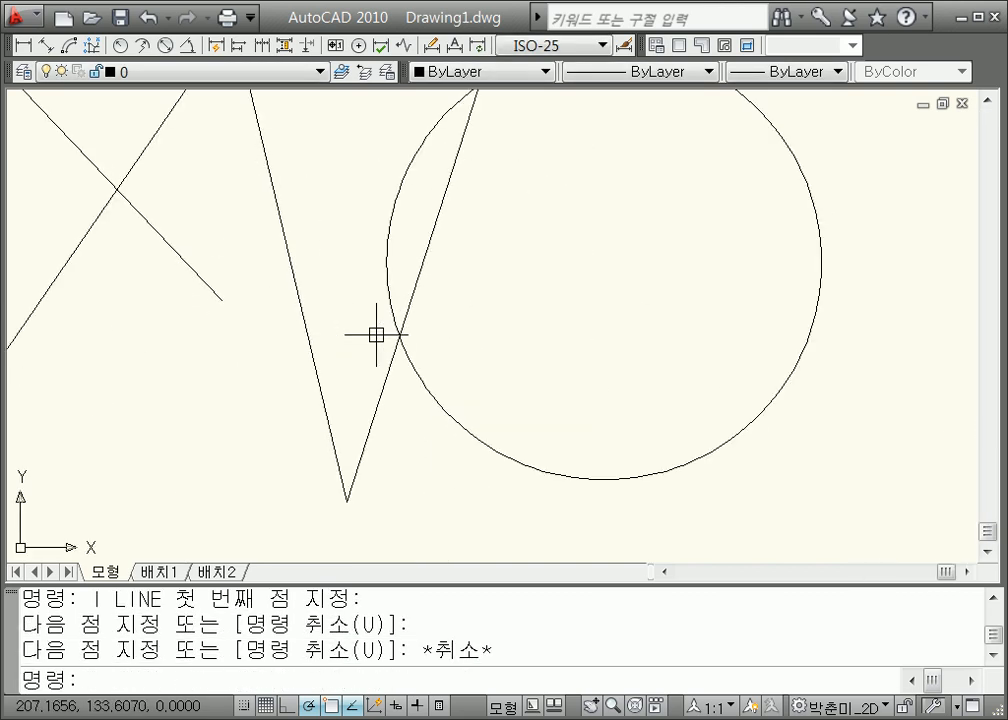
key("Escape")
key("Escape")
type("l")
key("Return")
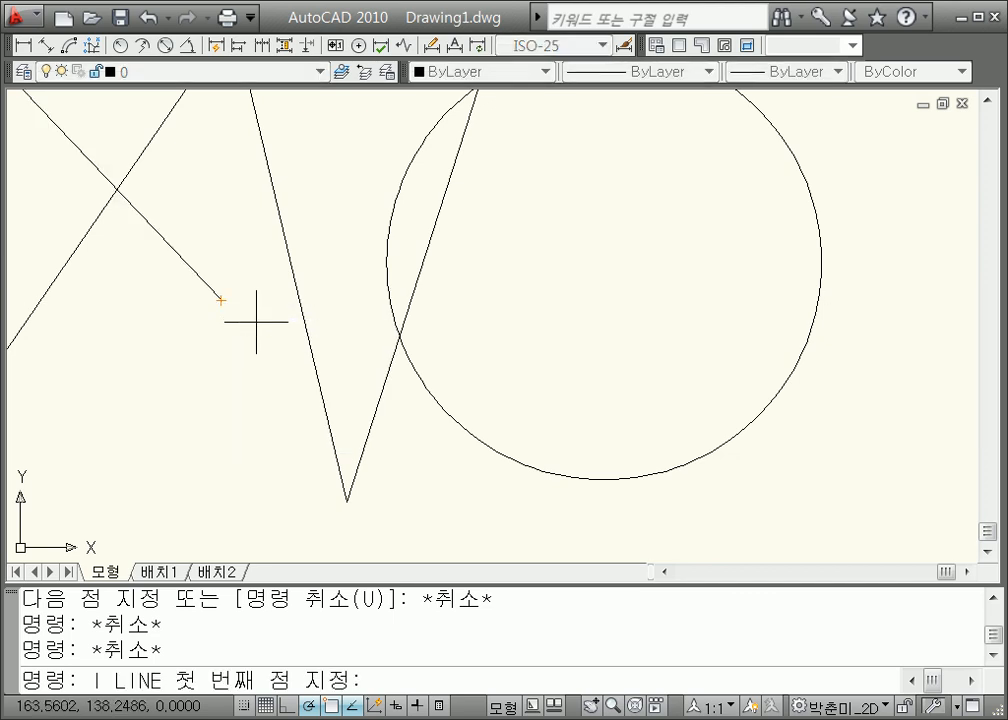
left_click(324, 410)
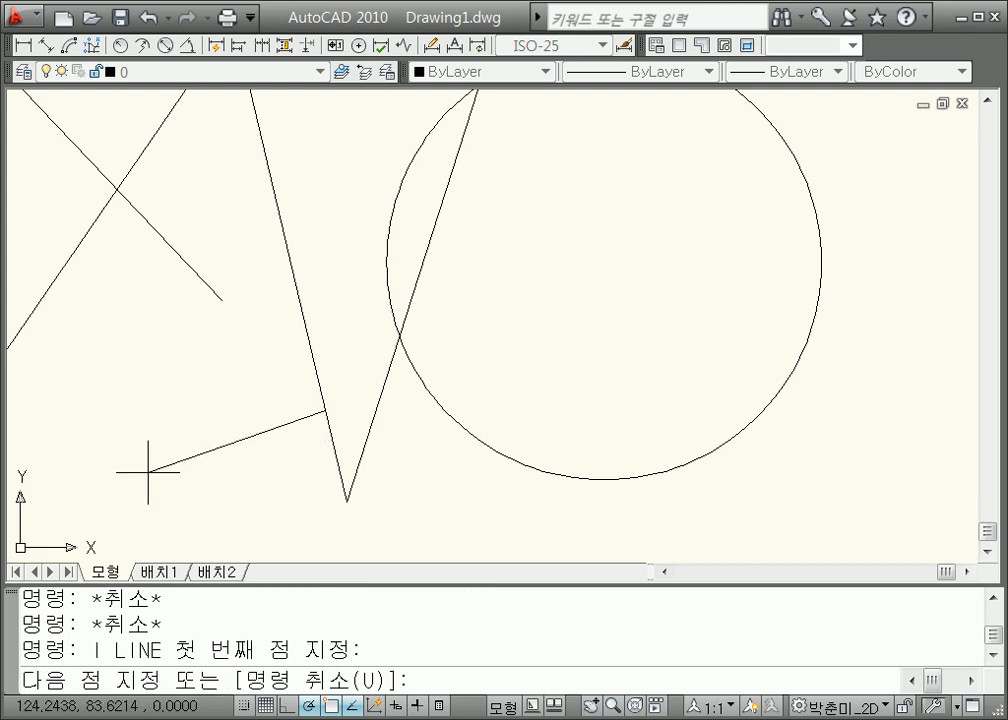
key("Escape")
Step: Turn off the Extension object snap mode in the OSNAP settings
type("os")
key("Return")
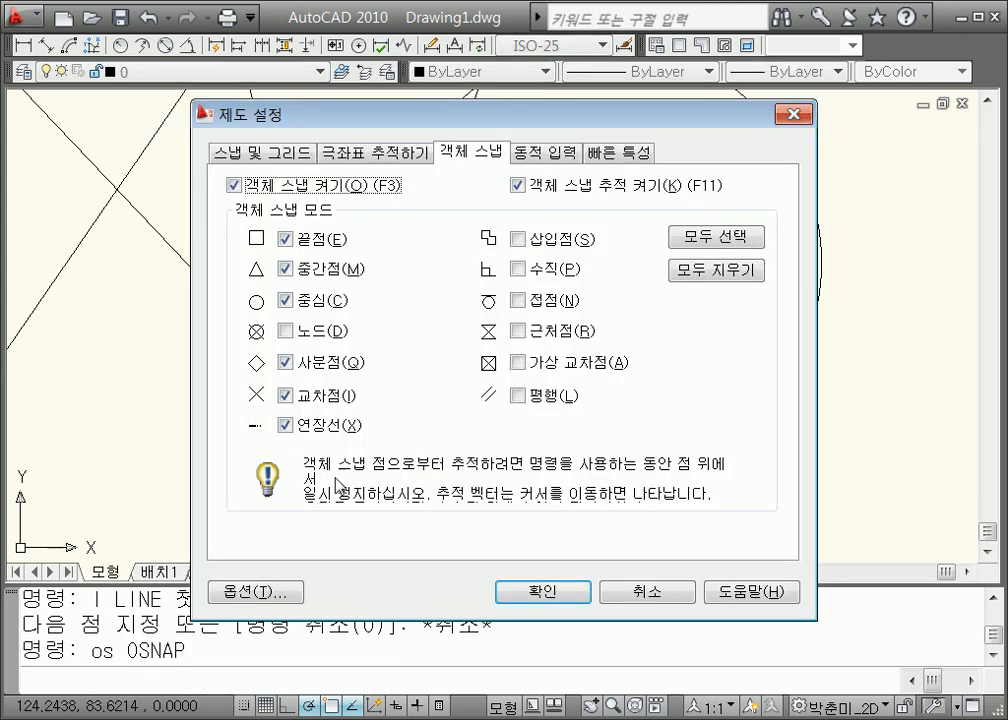
left_click(285, 427)
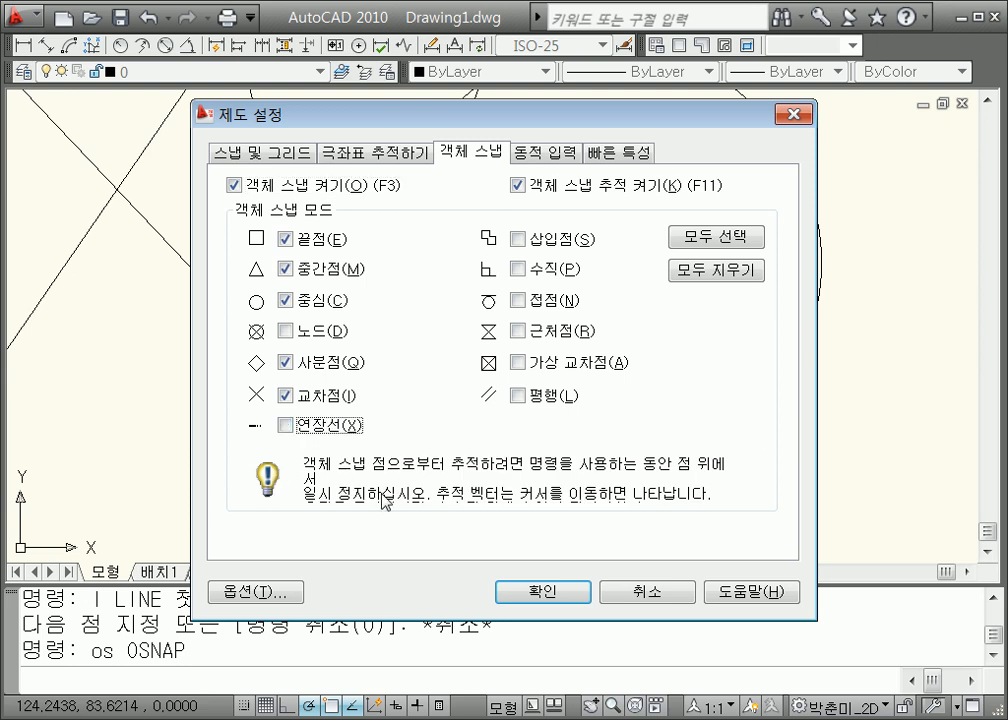
left_click(542, 591)
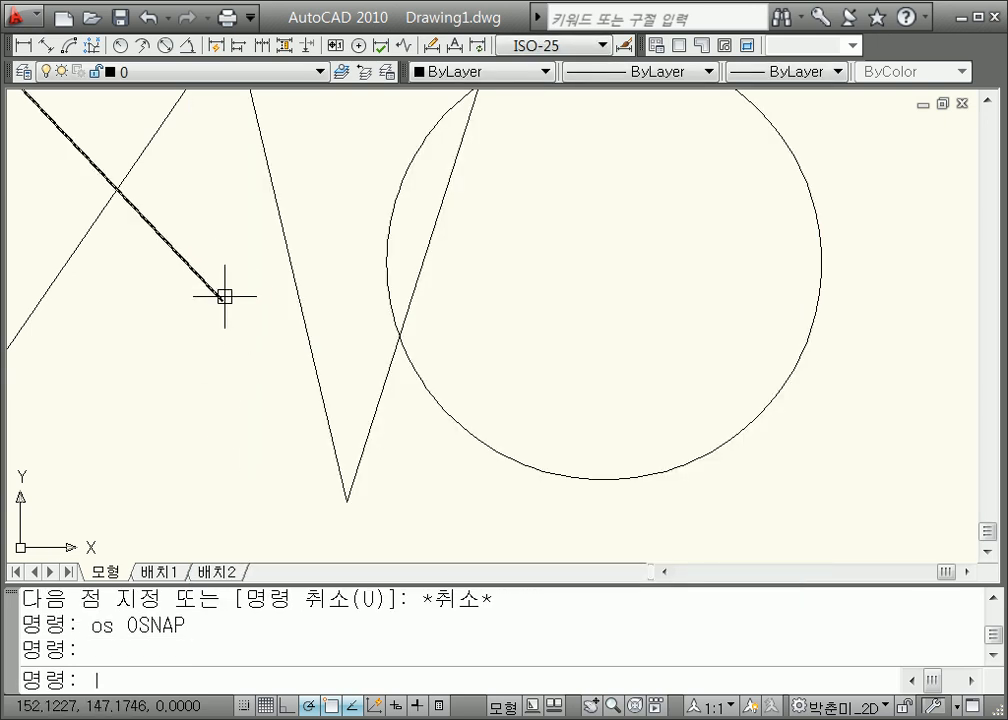
Step: Preview snapping at the lower end of the short diagonal with the Line command, with Extension snap off
type("l")
key("Return")
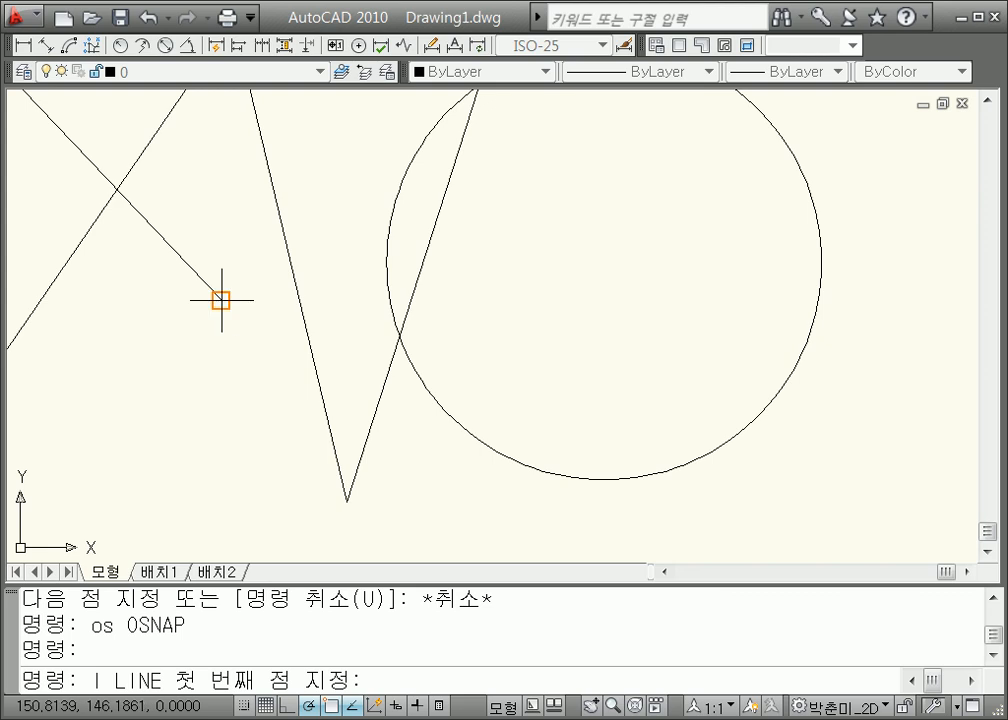
key("Escape")
Step: Turn the Extension object snap mode back on in the OSNAP settings
type("os")
key("Return")
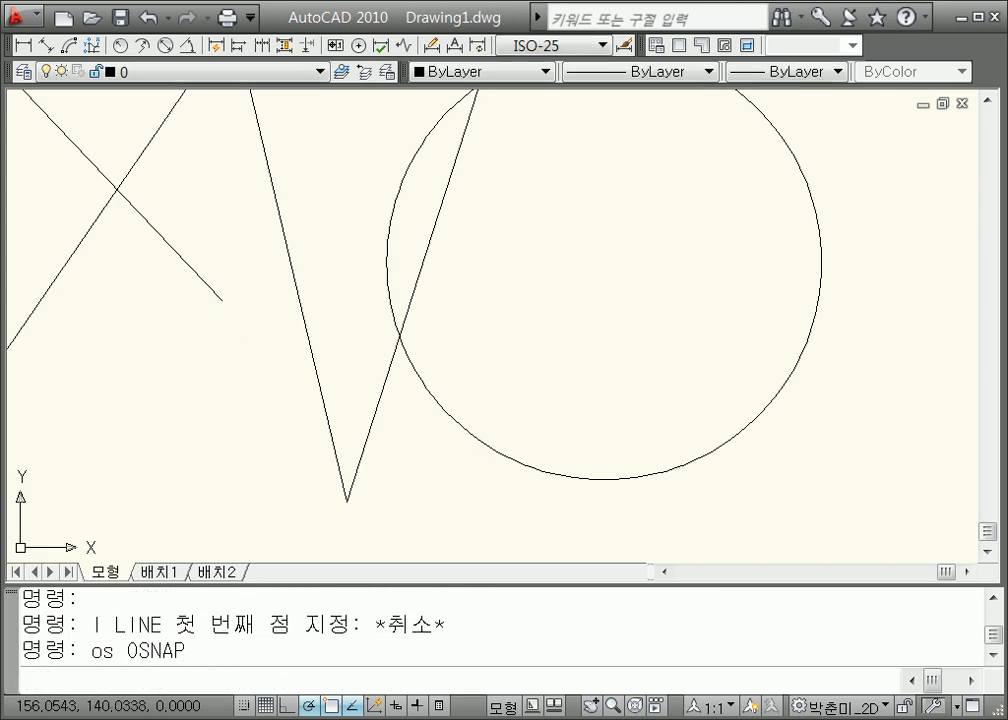
left_click(322, 423)
left_click(533, 594)
Step: Draw a short slanted line in the empty area to the left of the V's lower vertex, viewing the quick list of snap modes on the way
key("Return")
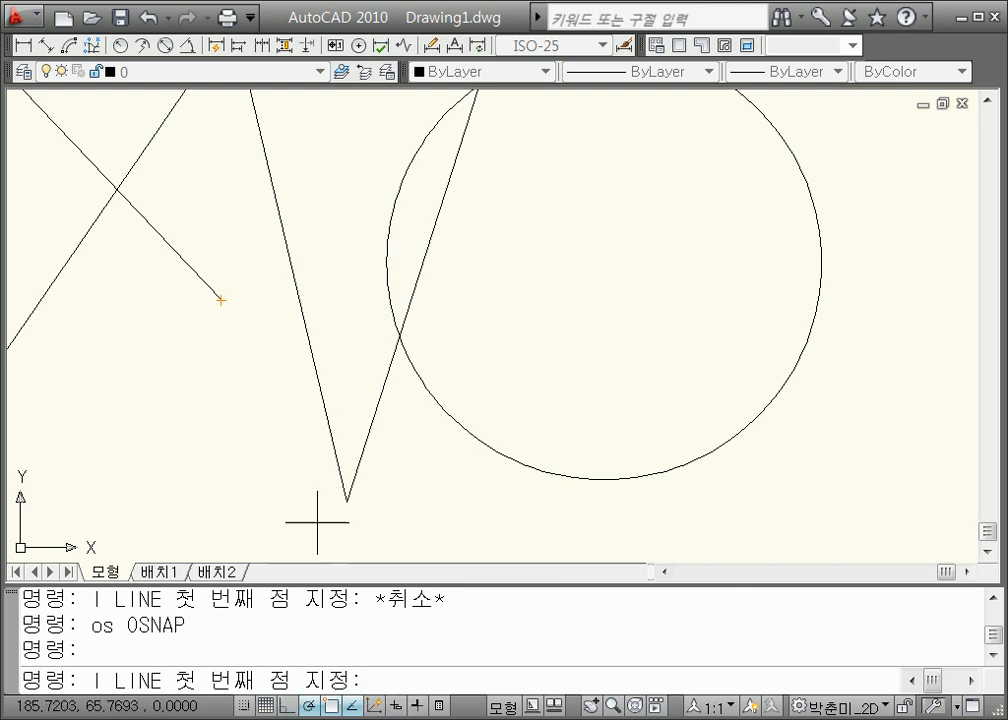
right_click(331, 707)
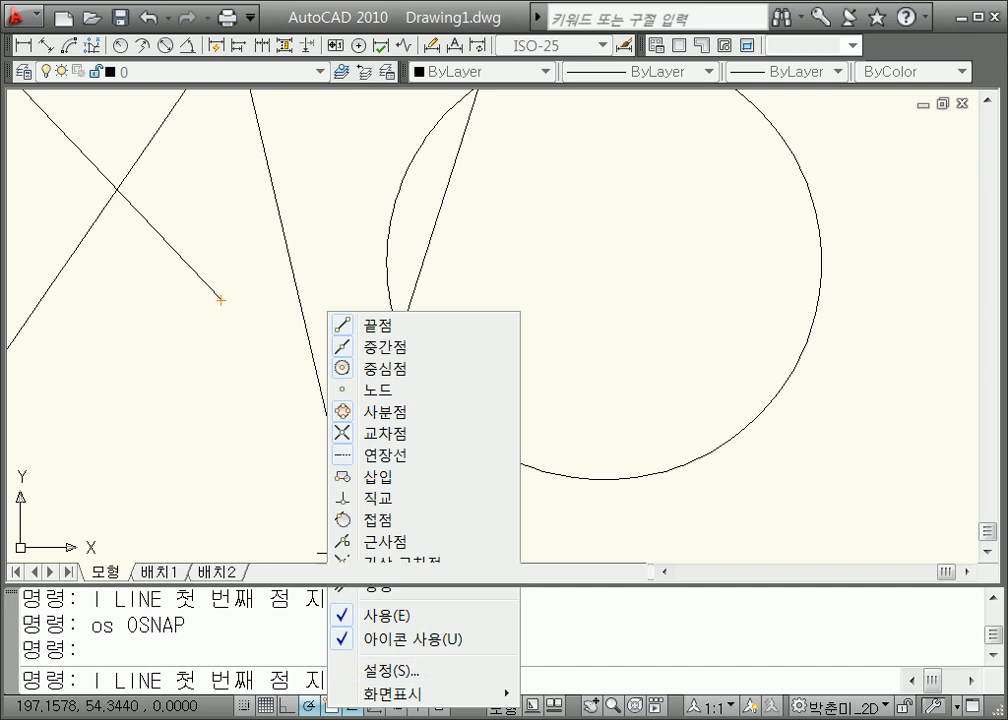
left_click(246, 512)
key("Escape")
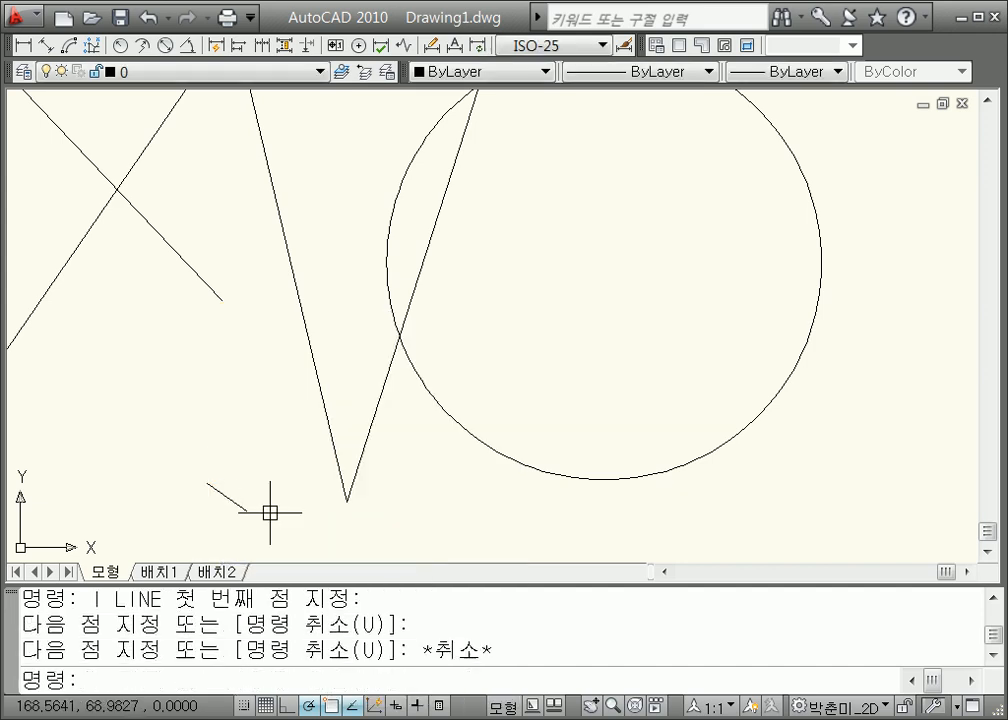
Step: Review the active modes in the object snap settings, opened from the quick list of snap modes, and cancel without changes
right_click(334, 709)
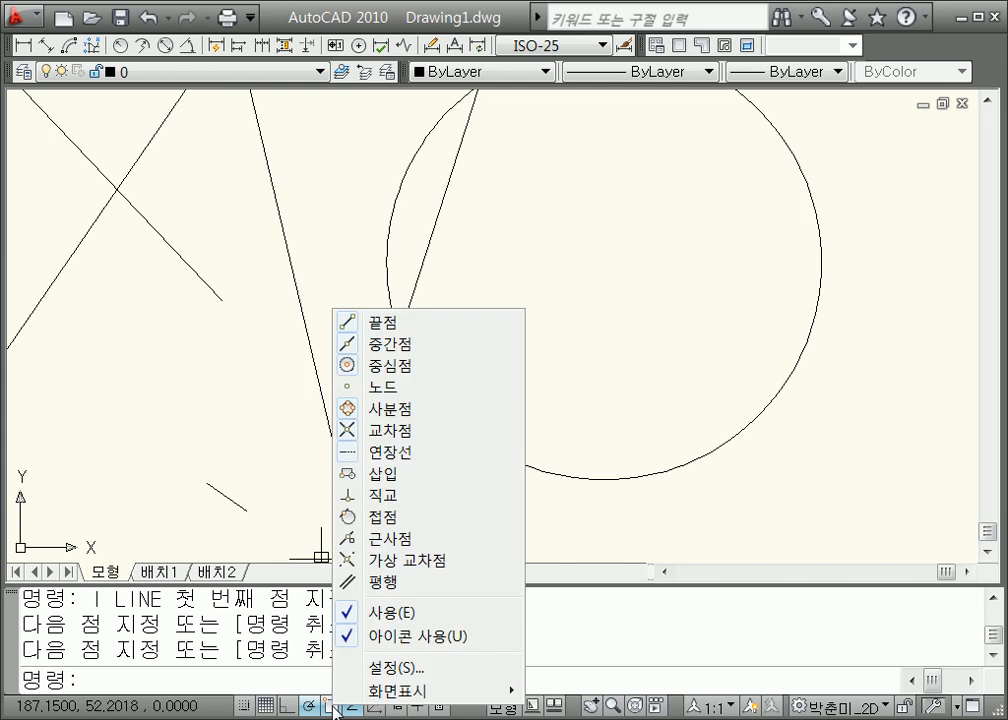
left_click(378, 668)
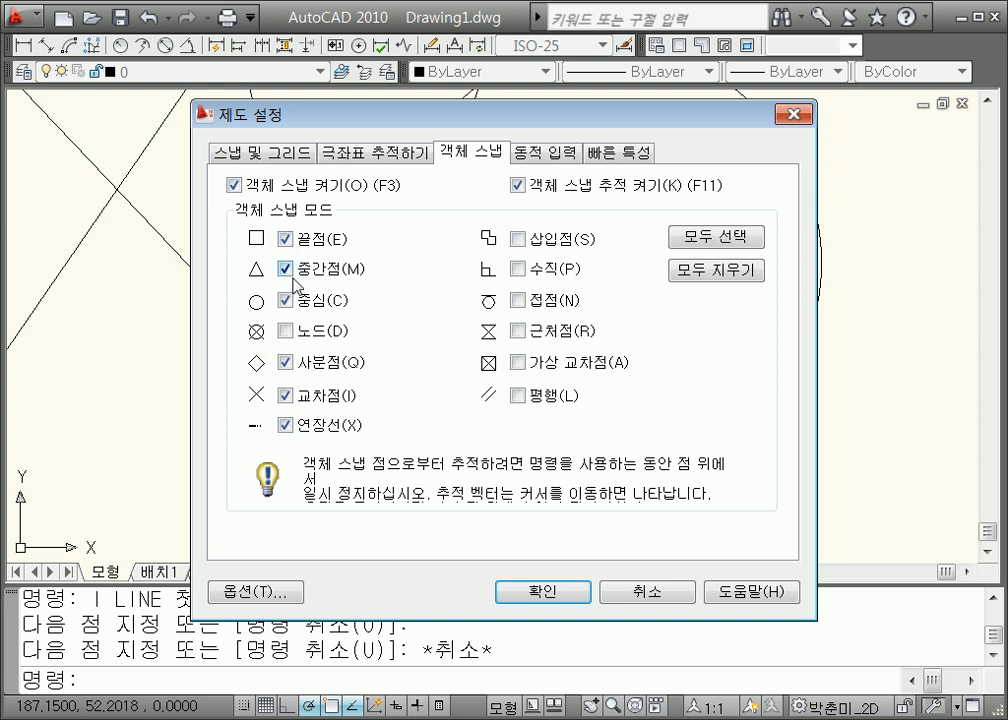
left_click(632, 593)
Step: Review the object snap tracking option in the OSNAP settings and close them without changing any mode
key("Escape")
type("os")
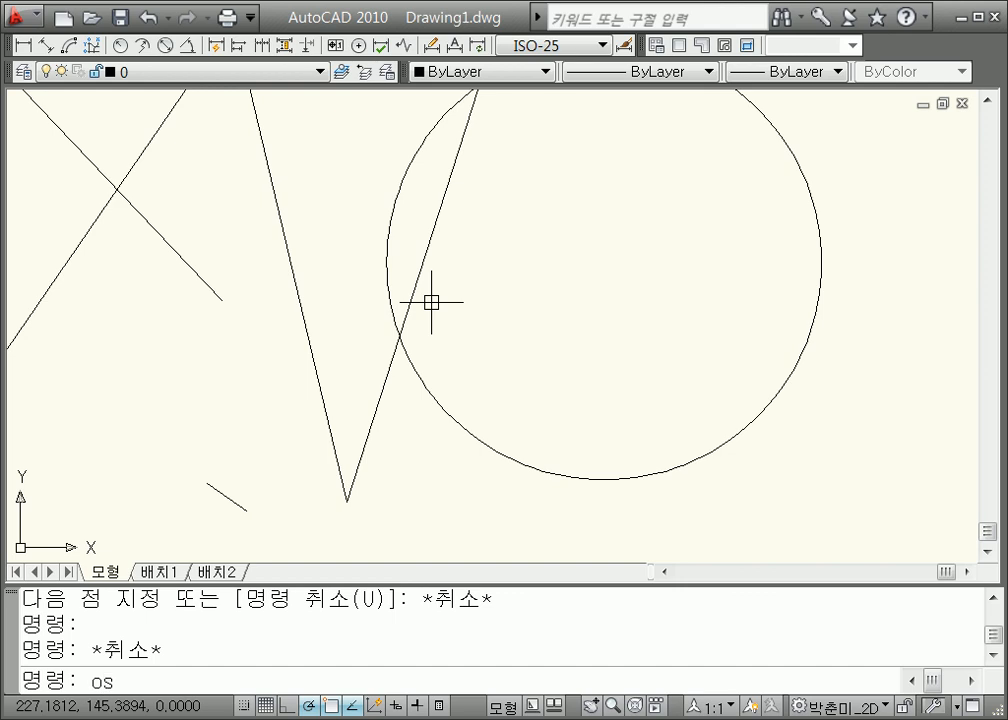
key("Return")
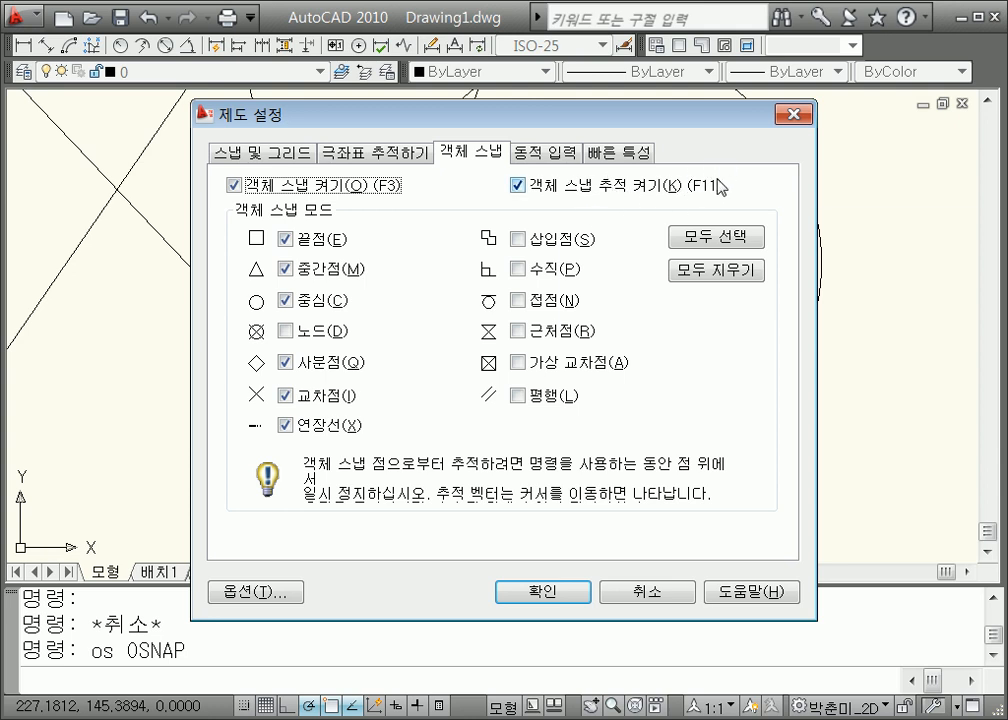
left_click(543, 591)
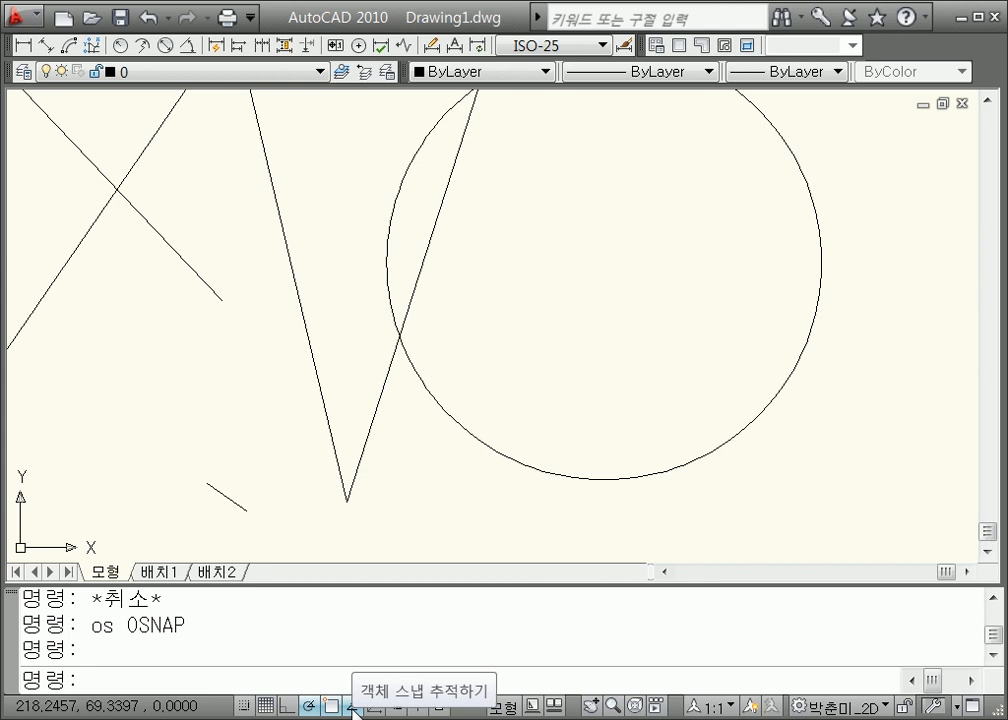
Step: Draw a steep slanted line in the empty area above and to the right of the circle
mouse_move(515, 283)
middle_mouse_down()
mouse_move(551, 326)
mouse_move(411, 525)
middle_mouse_up()
key("Escape")
type("l")
key("Return")
left_click(623, 151)
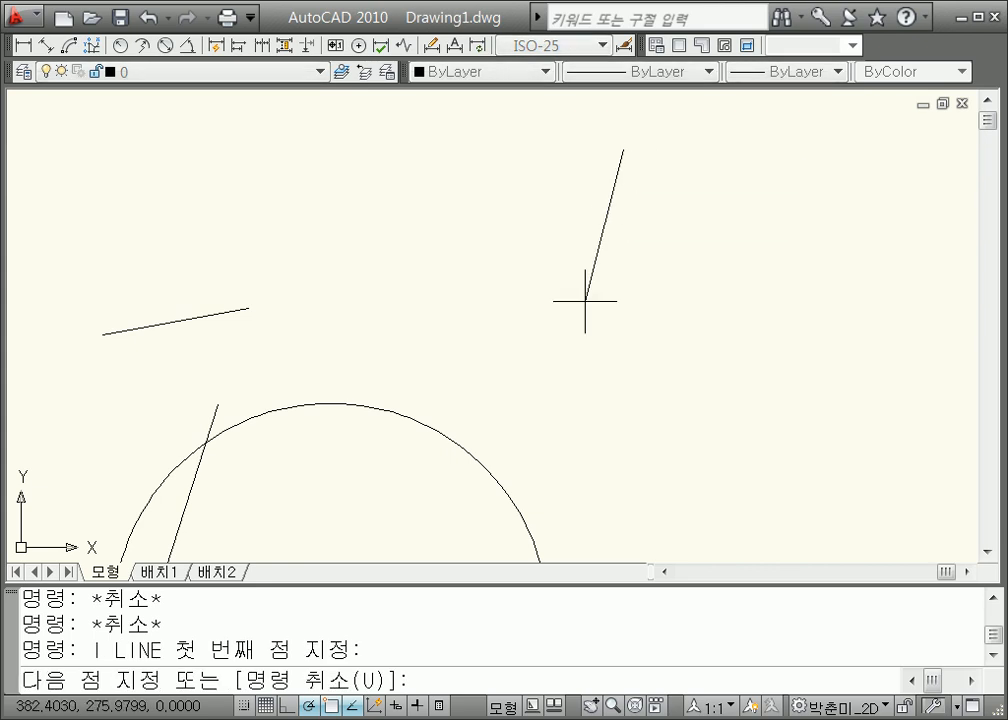
left_click(585, 312)
key("Return")
Step: Draw a horizontal line below the steep slanted line, to the right of the circle
key("Return")
left_click(587, 432)
left_click(769, 432)
key("Escape")
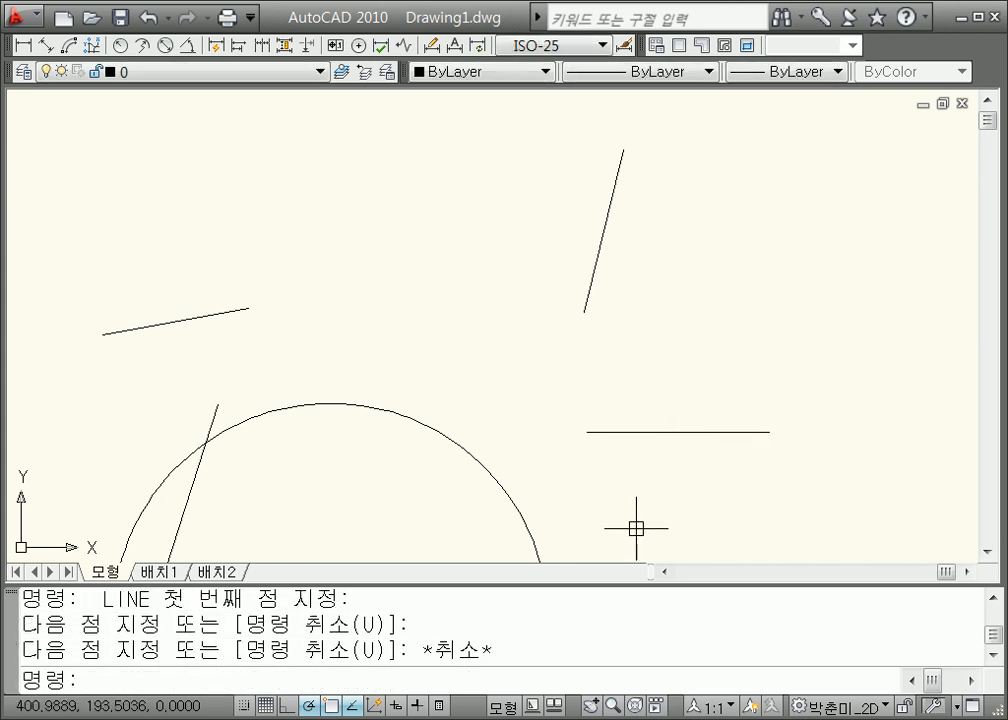
Step: Move the new horizontal line about 16 units to the right
type("m")
key("Return")
left_click(720, 479)
left_click(652, 360)
key("Return")
left_click(652, 358)
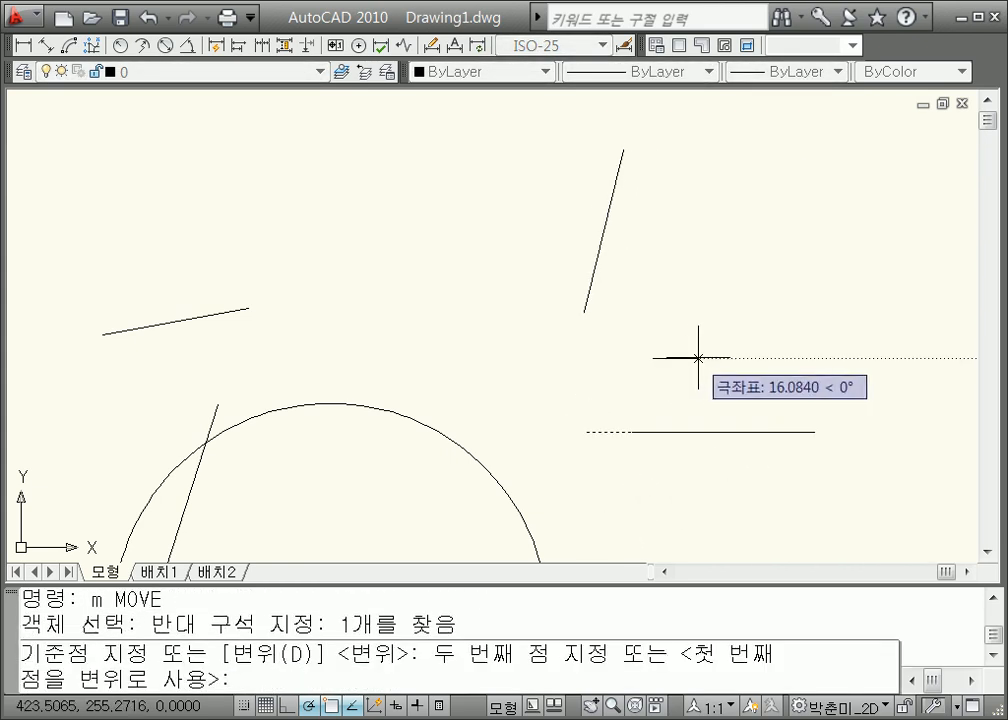
left_click(697, 358)
key("Escape")
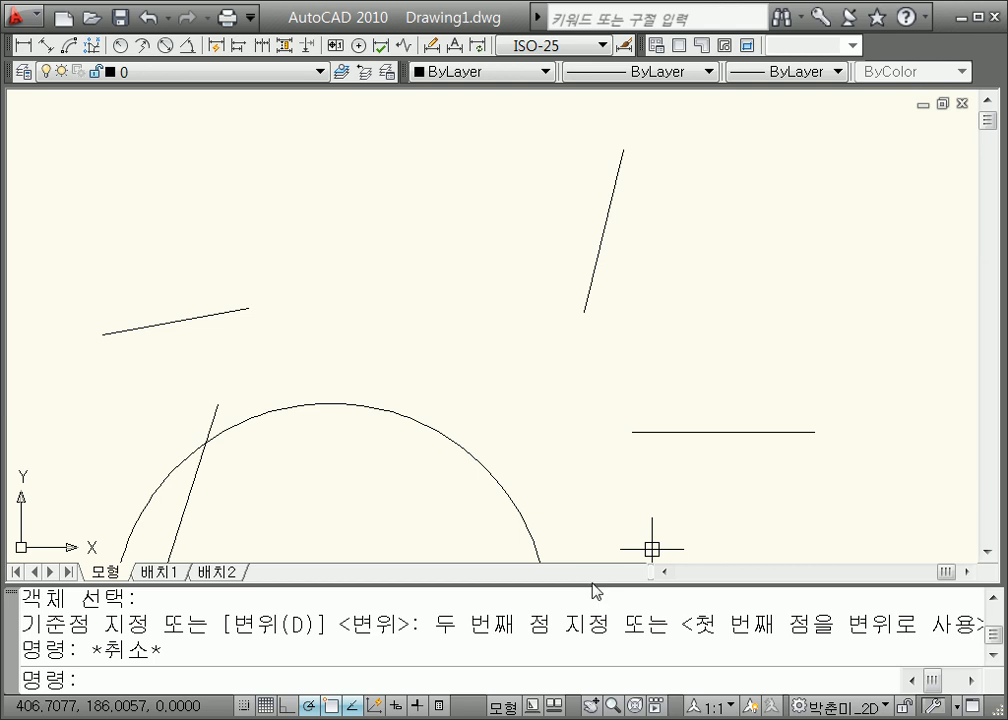
Step: Draw a long diagonal line up and left from the tracked point where the extensions of the steep slanted and horizontal lines meet
type("l")
key("Return")
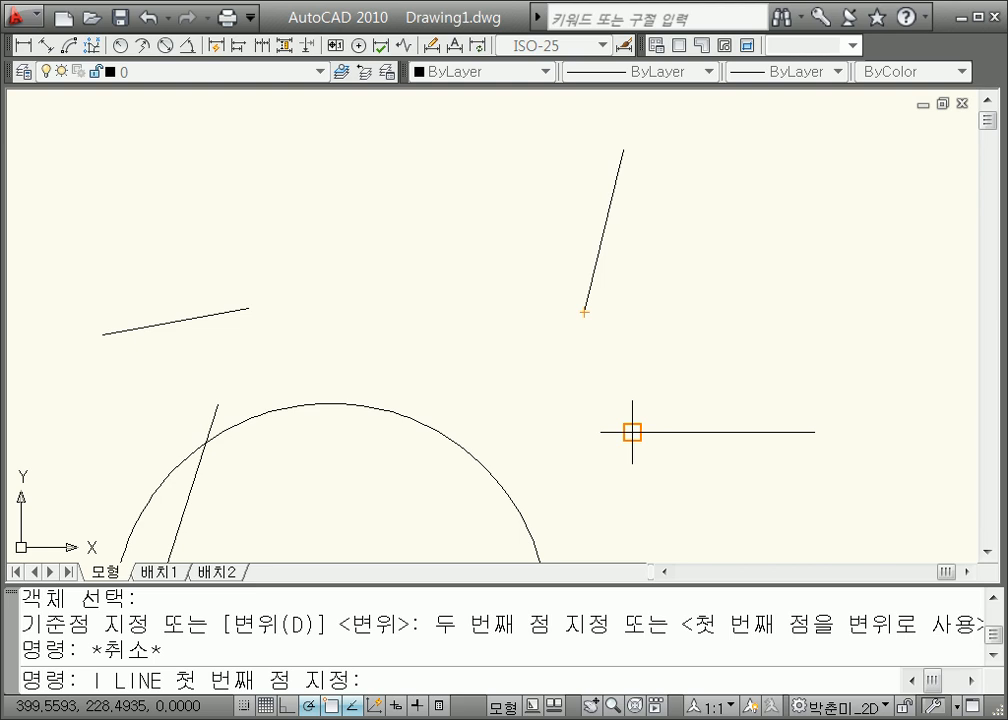
left_click(554, 432)
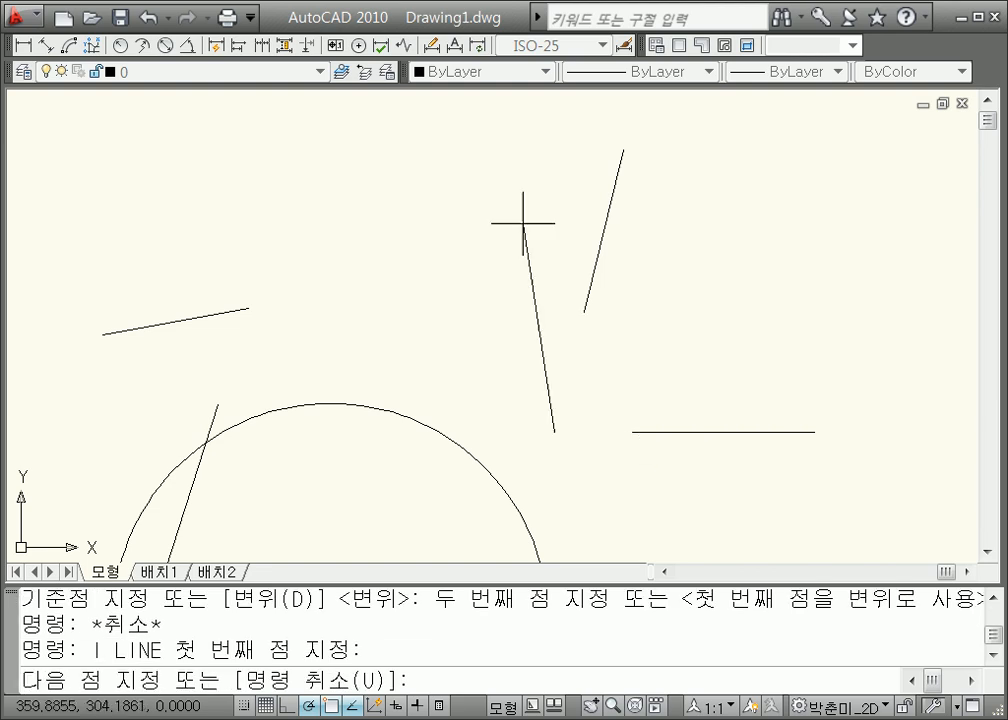
right_click(307, 290)
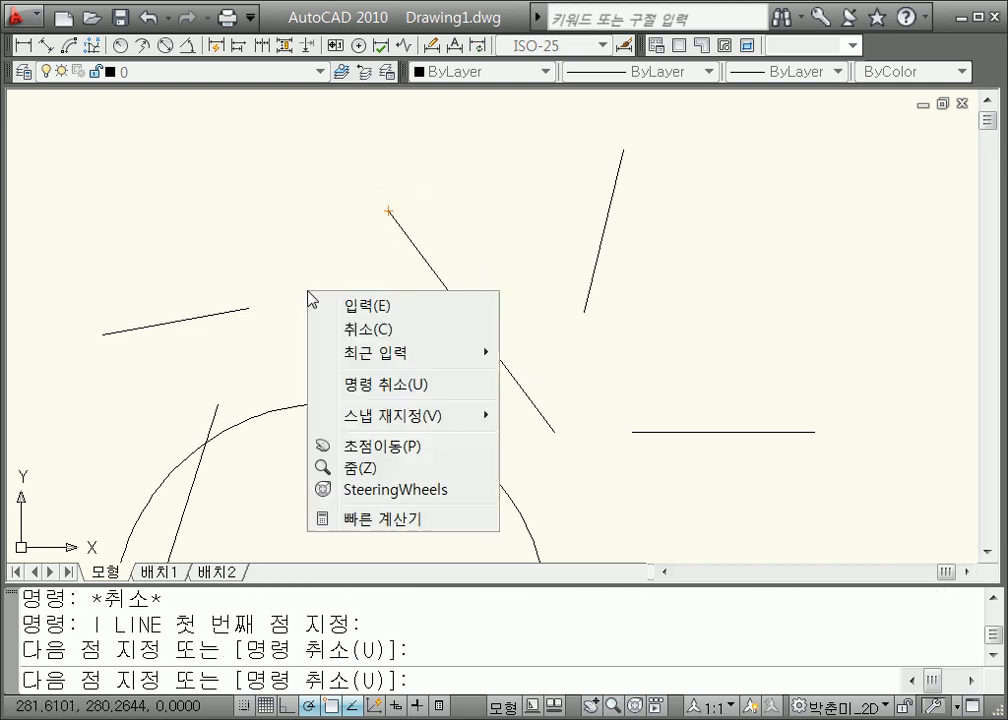
key("Escape")
key("Escape")
key("Escape")
Step: Preview object snap tracking from the midpoints of the long diagonal and the horizontal line with the Line command
middle_click_drag(370, 357, 385, 322)
type("l")
key("Return")
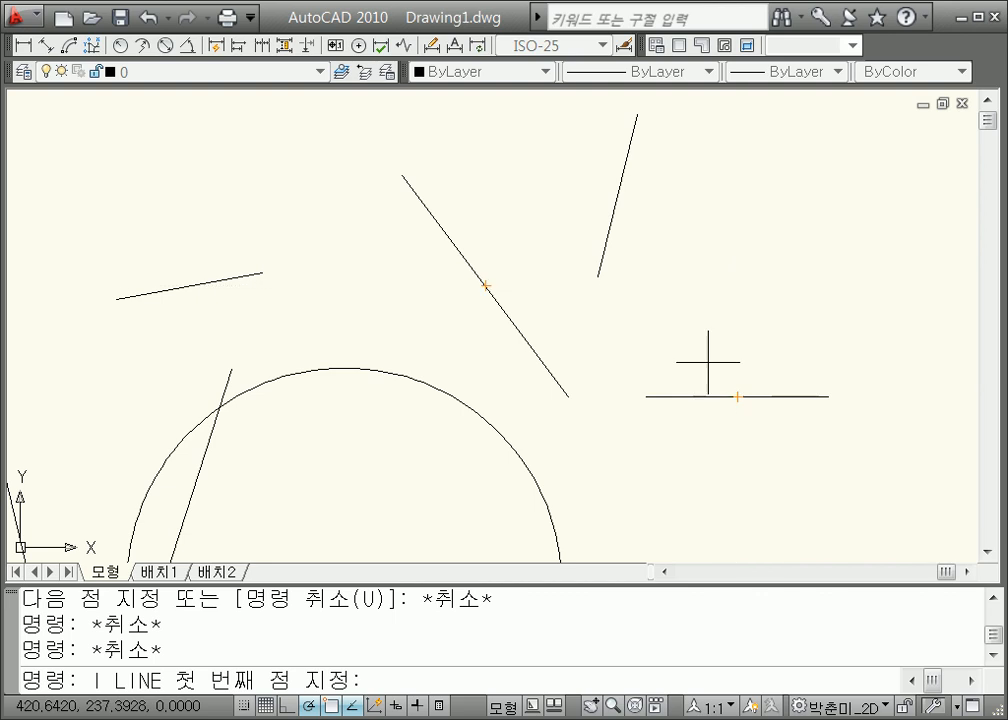
key("Escape")
Step: Turn object snap tracking off, preview point picking with the Line command, and turn tracking back on
left_click(352, 705)
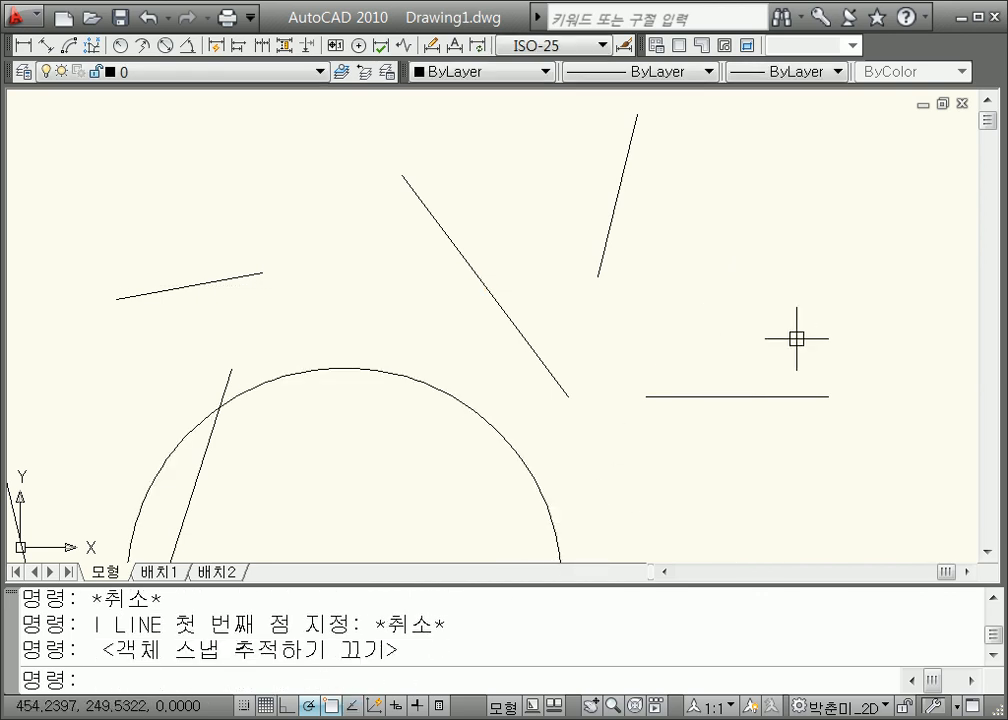
key("Escape")
type("l LINE 첫 번째 점 지정:")
key("Return")
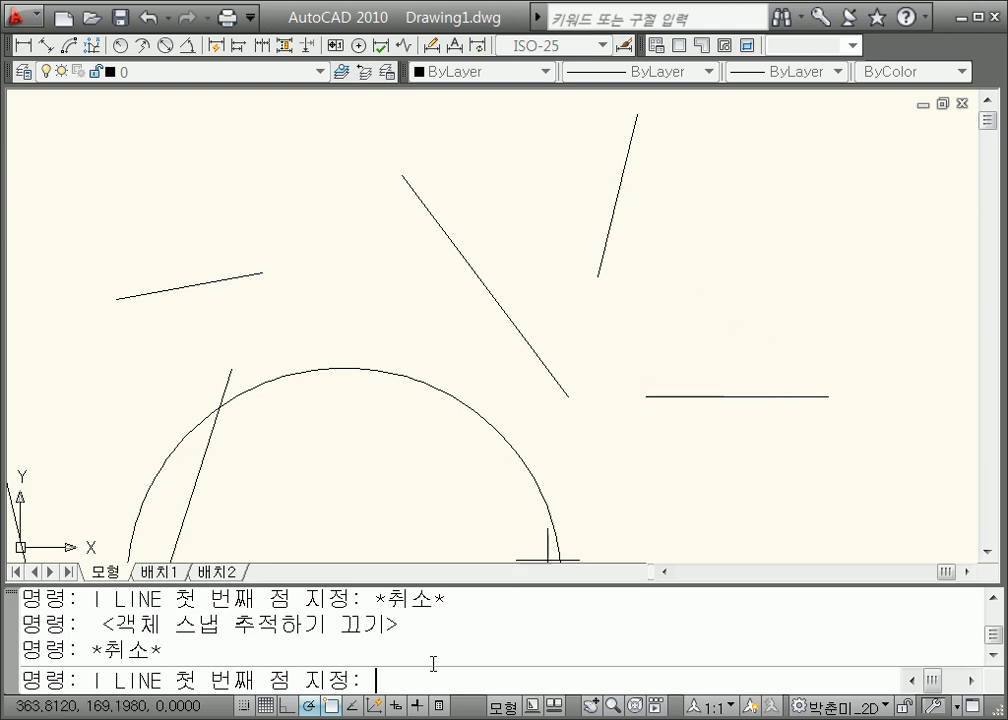
key("Escape")
left_click(355, 707)
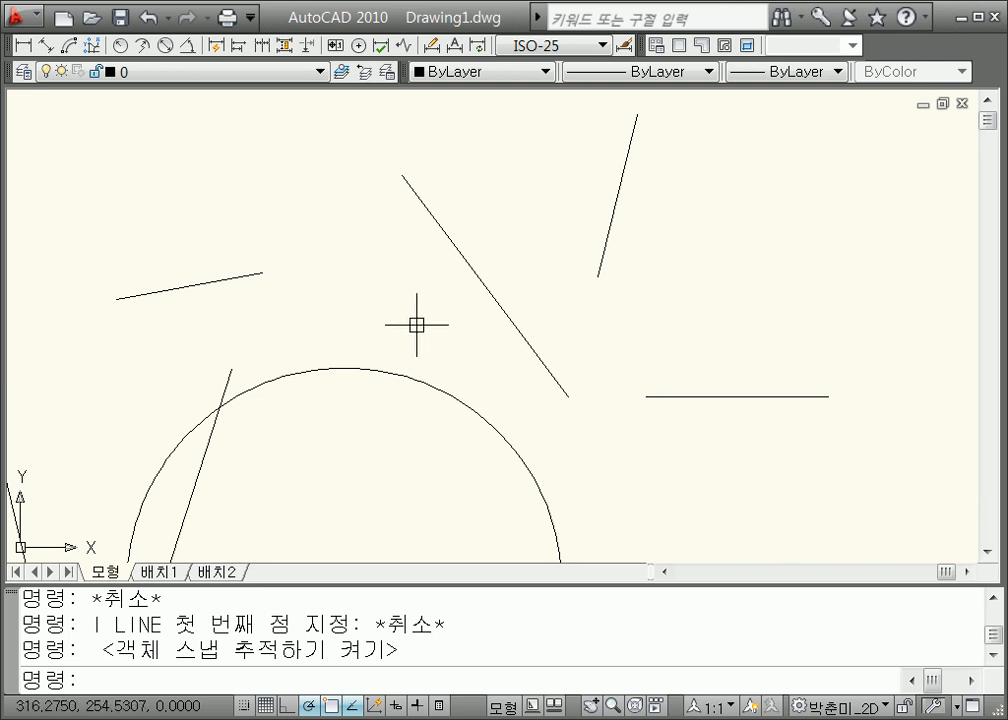
Step: Fit the whole drawing in view and enlarge the area around the circle and the V
scroll(416, 322, "down", 2)
middle_click(416, 326)
middle_click(416, 326)
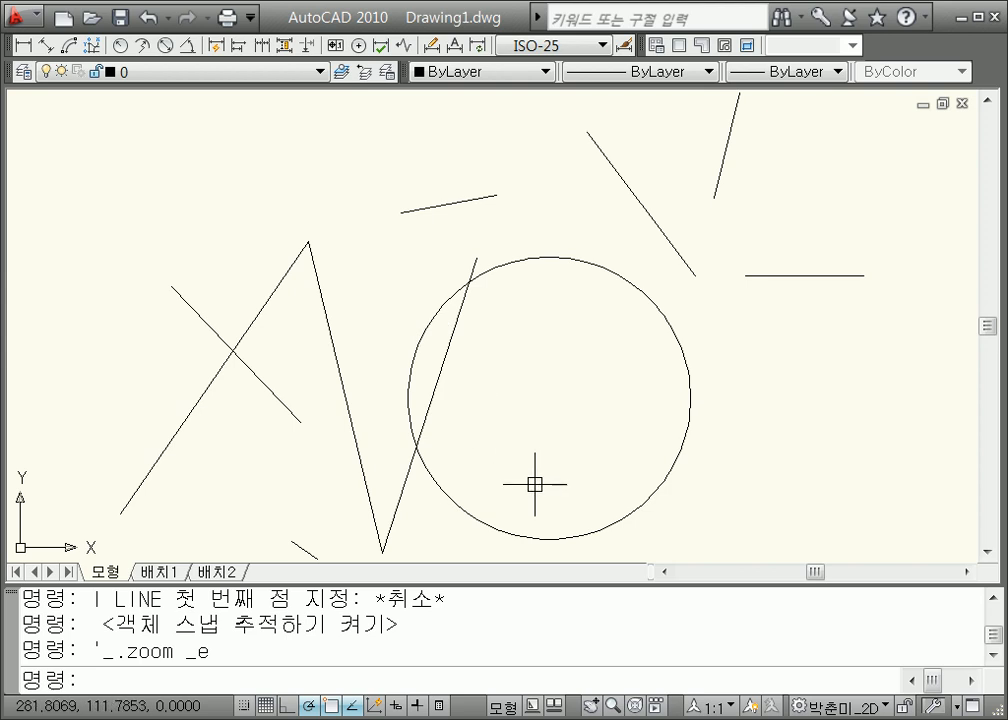
mouse_move(581, 390)
middle_mouse_down()
mouse_move(261, 394)
mouse_move(254, 418)
mouse_move(581, 422)
mouse_move(612, 403)
mouse_move(400, 439)
mouse_move(363, 423)
middle_mouse_up()
scroll(363, 423, "up", 2)
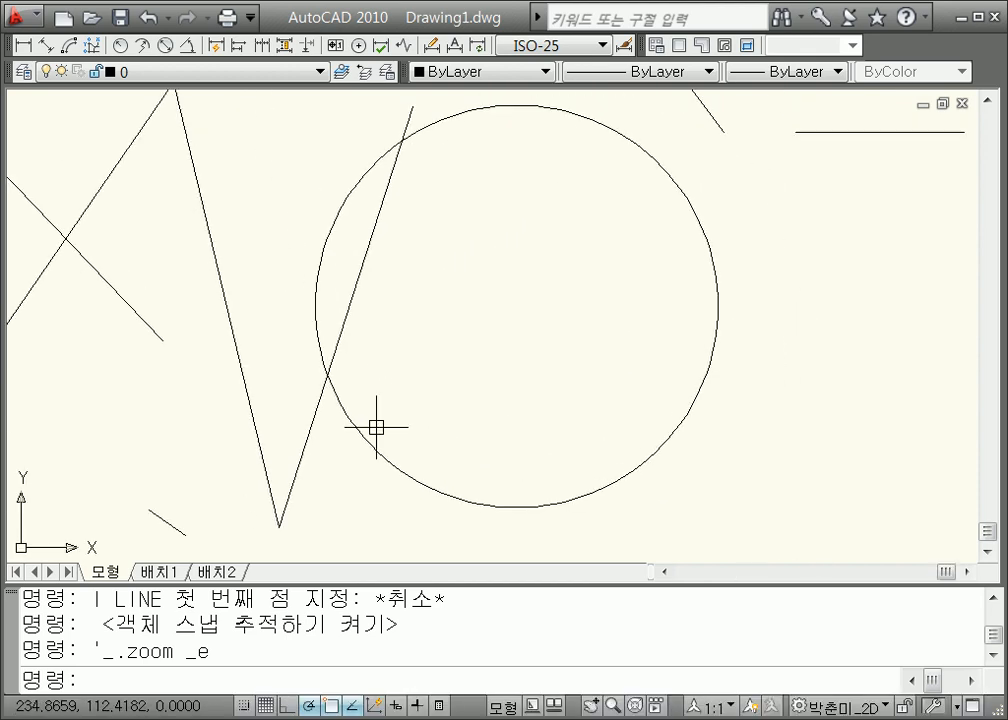